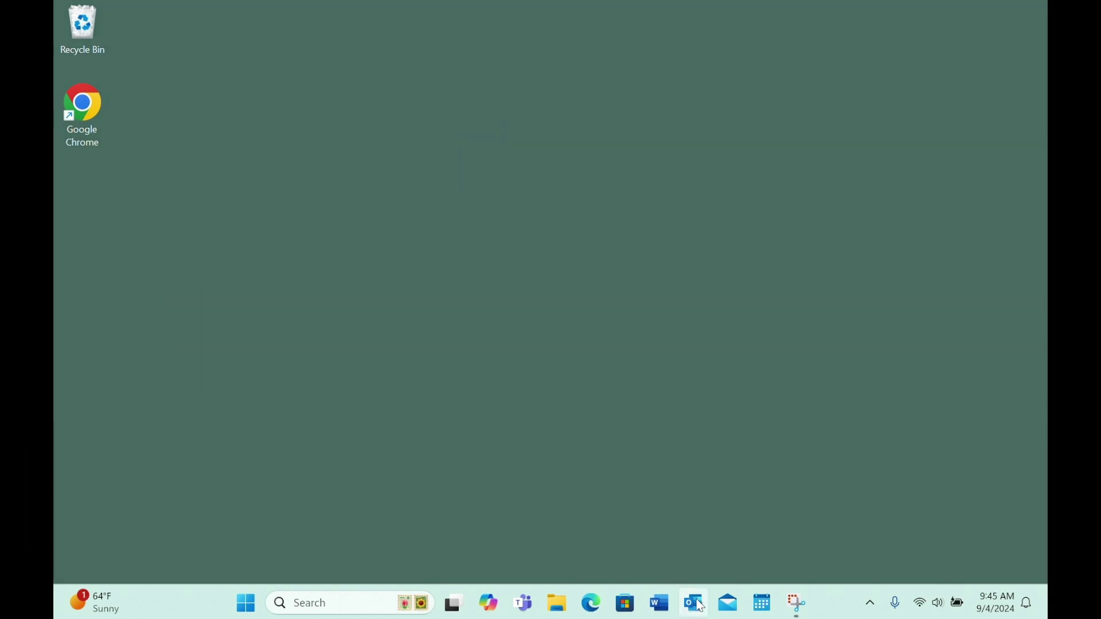
Step: Launch Outlook from the taskbar and open its Settings window
left_click(695, 604)
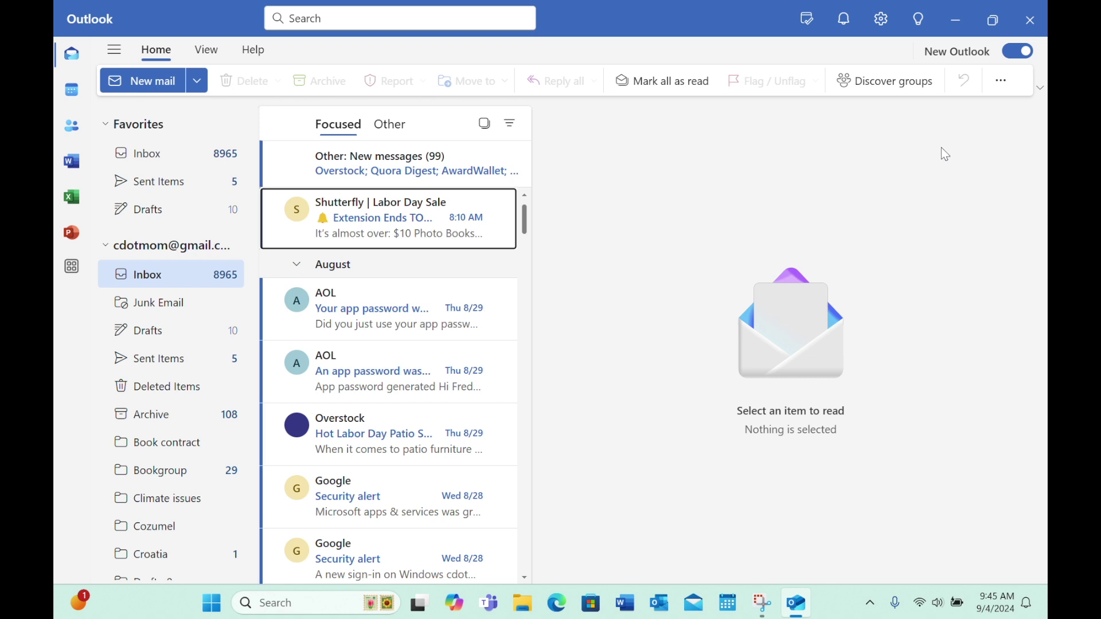
left_click(888, 32)
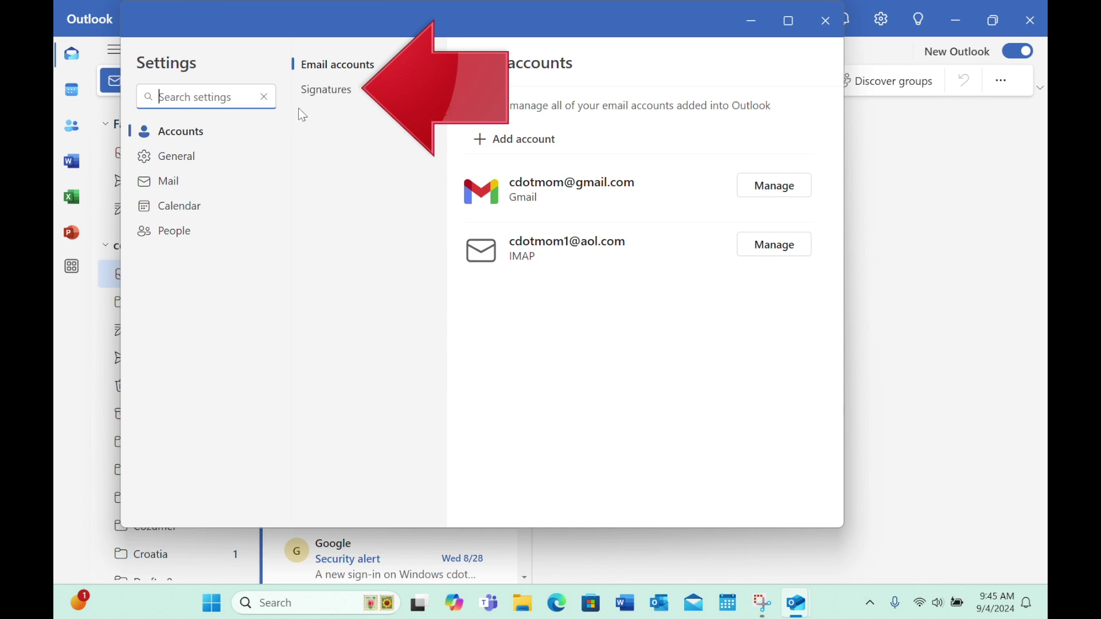
Step: Go to Signatures and review the account and saved-signature lists, keeping temp1 selected
left_click(340, 100)
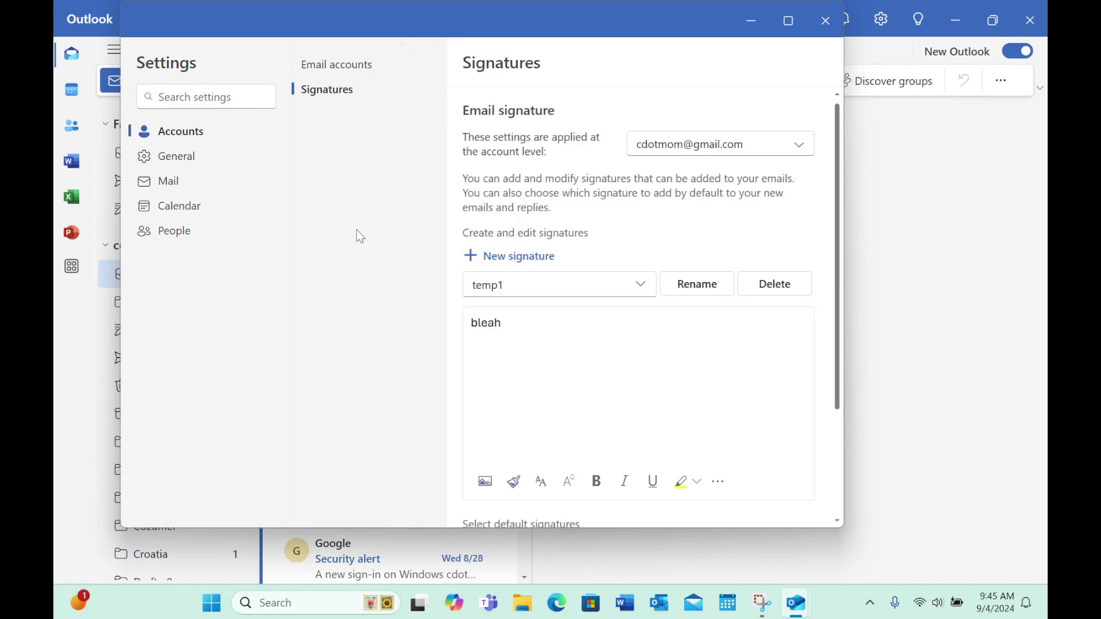
left_click(805, 151)
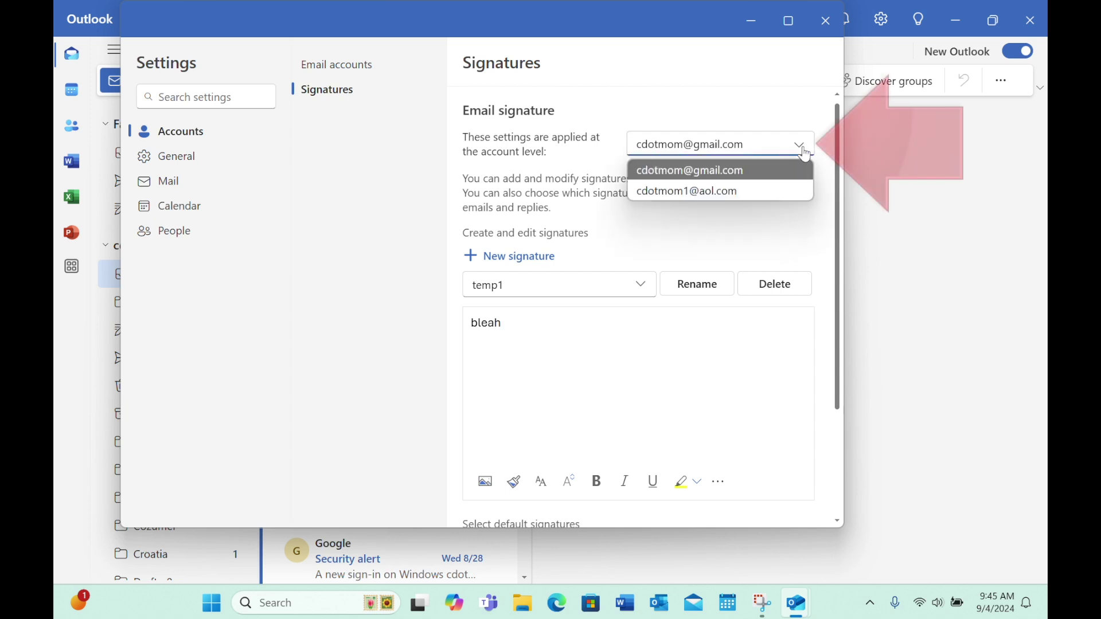
left_click(806, 154)
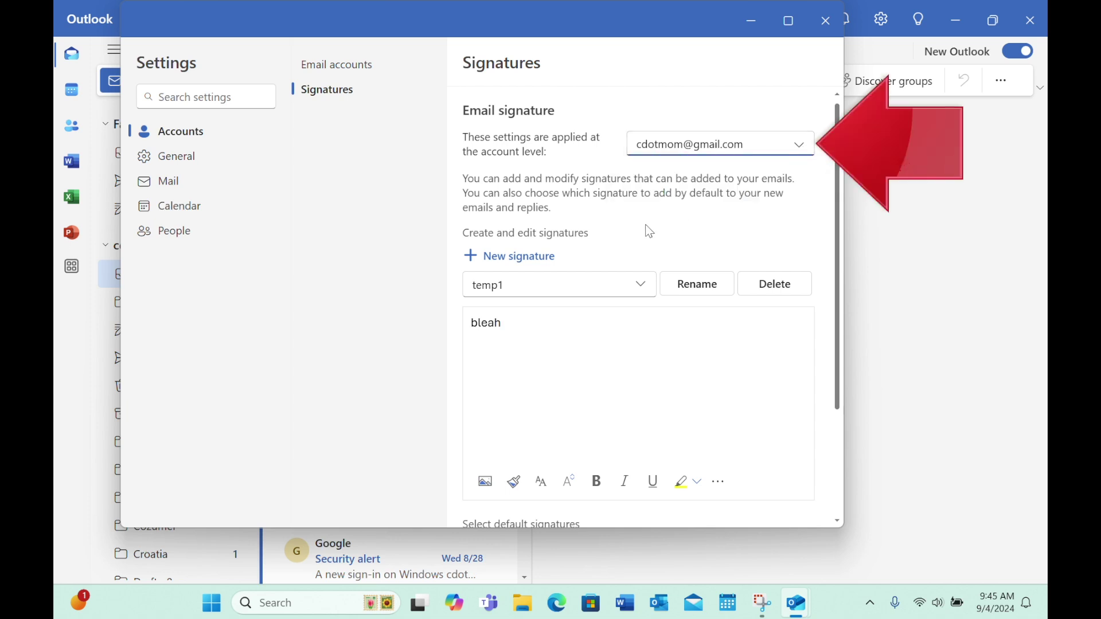
left_click(642, 286)
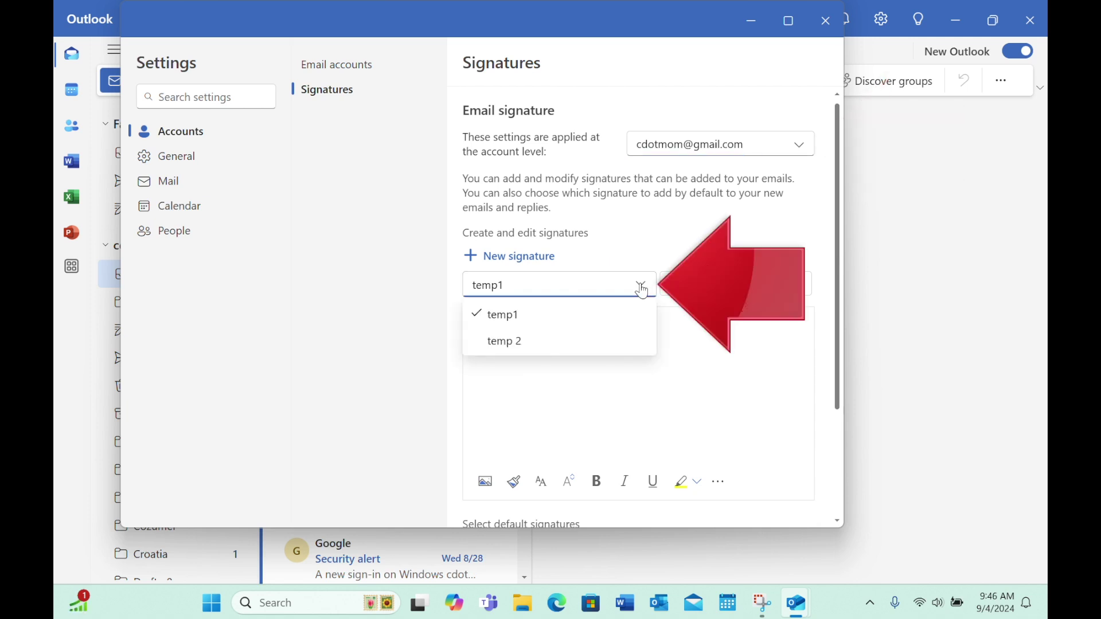
left_click(642, 287)
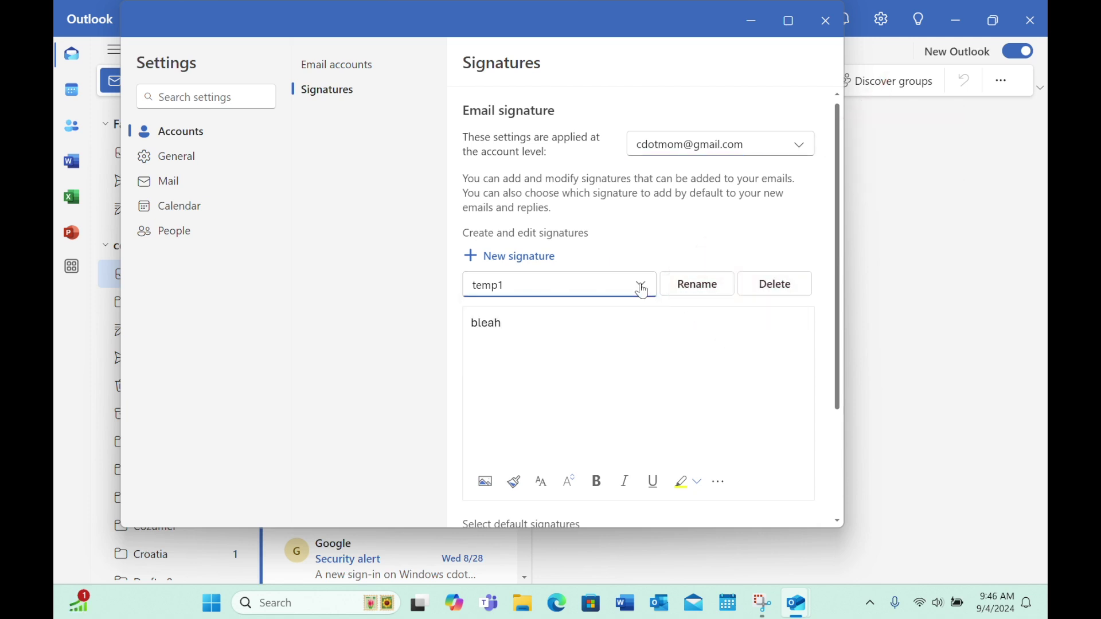
Step: Draft a trial signature reading 'Here is my signature', then end it unnamed
left_click(502, 254)
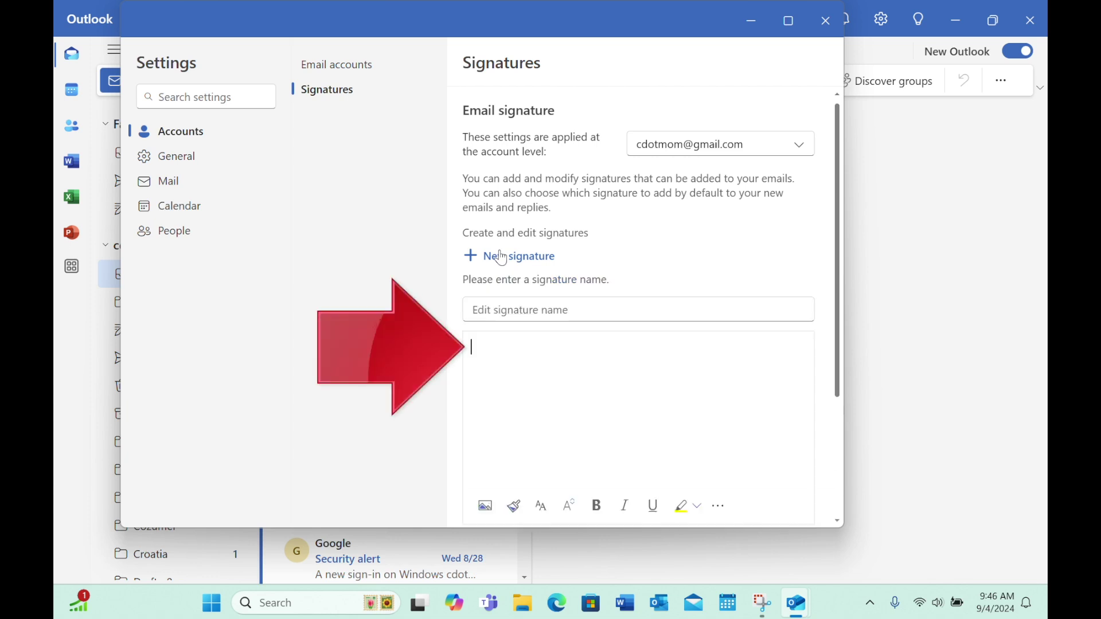
left_click(679, 464)
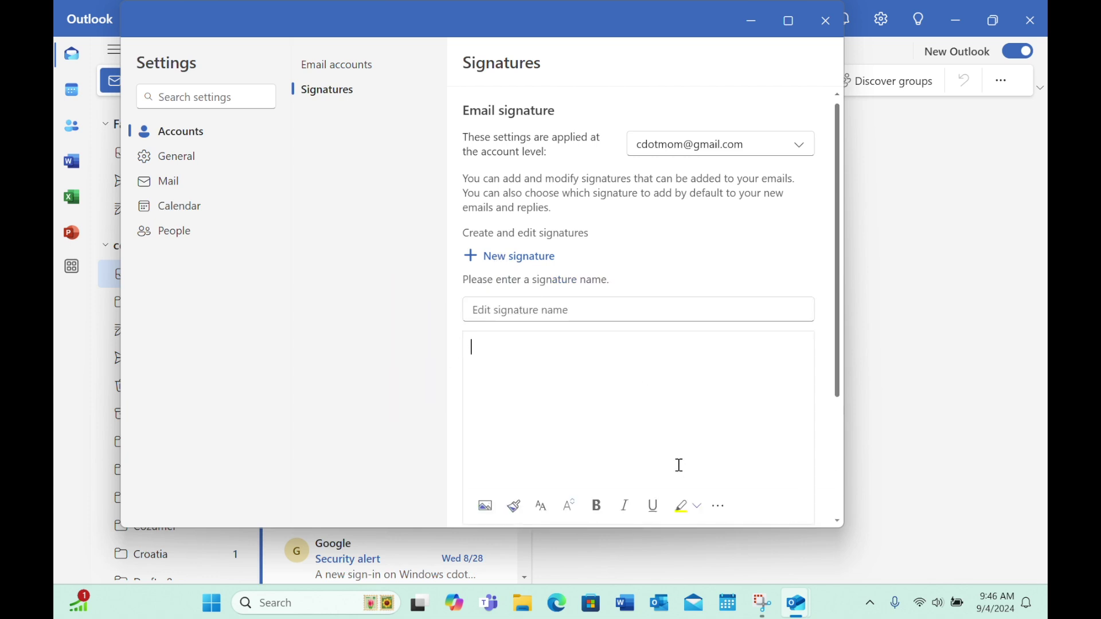
type("Here is my signa")
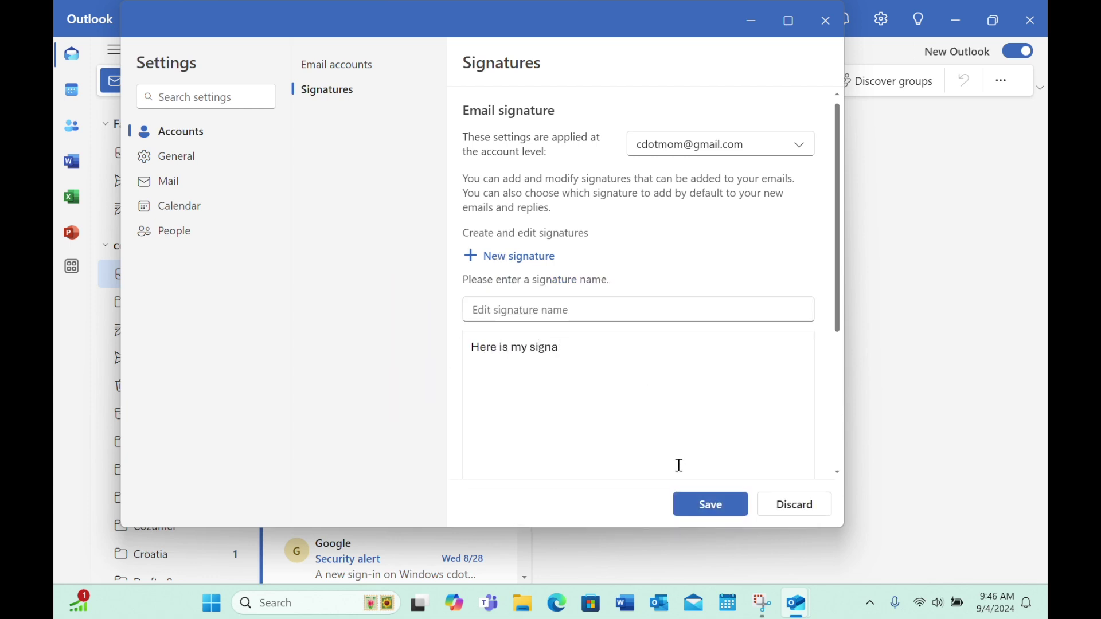
type("ture")
scroll(645, 416, "down", 3)
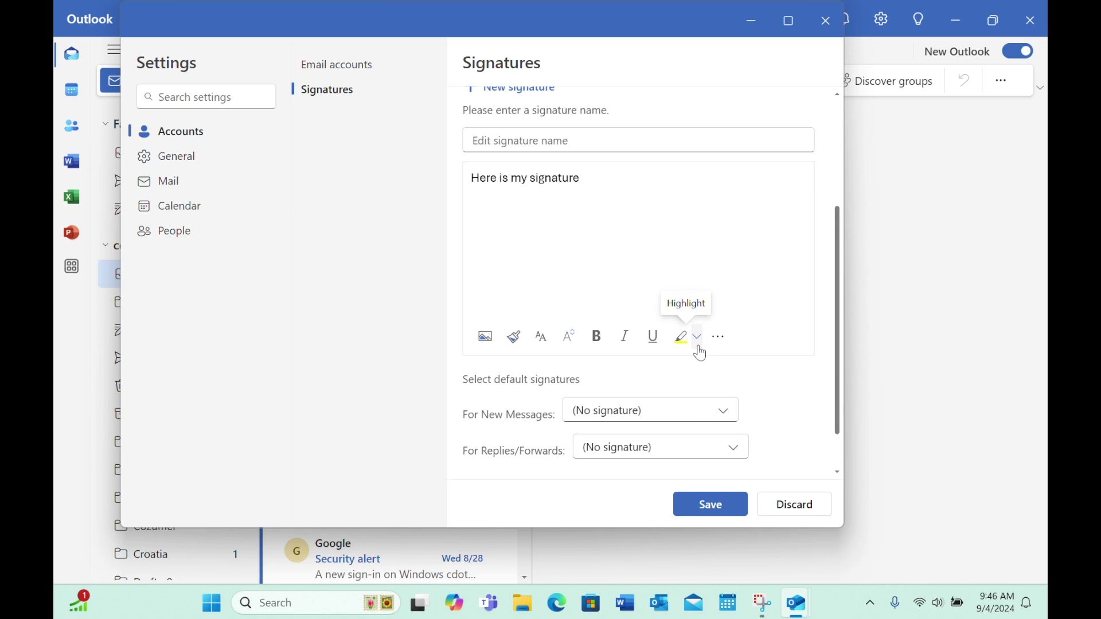
left_click(710, 508)
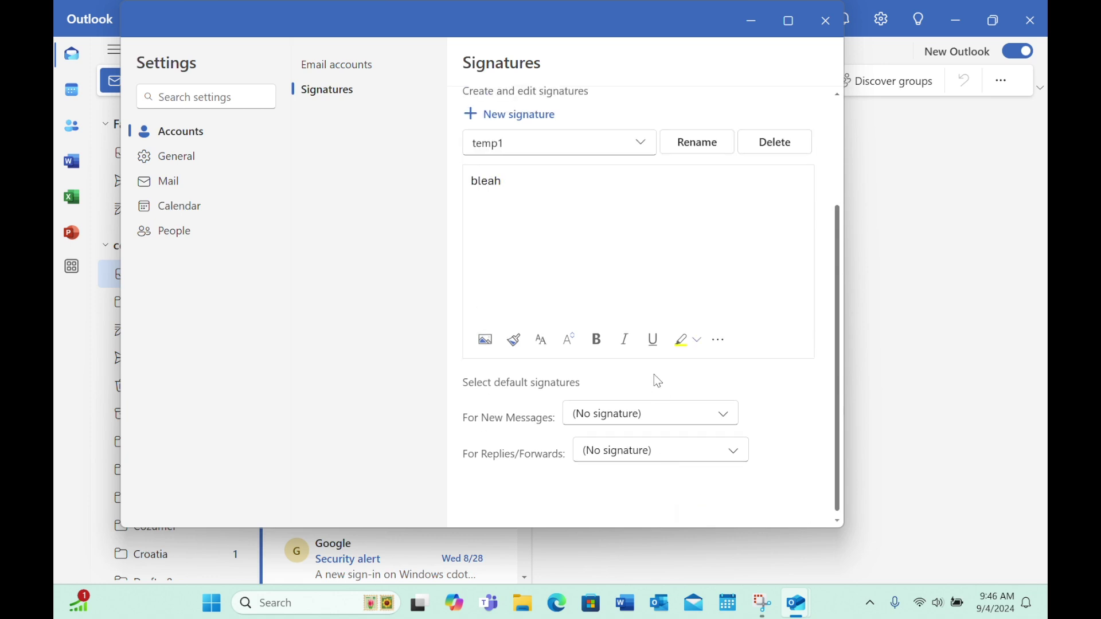
Step: Review the saved temp1 and temp 2 signatures, then begin a fresh blank signature
scroll(638, 141, "up", 3)
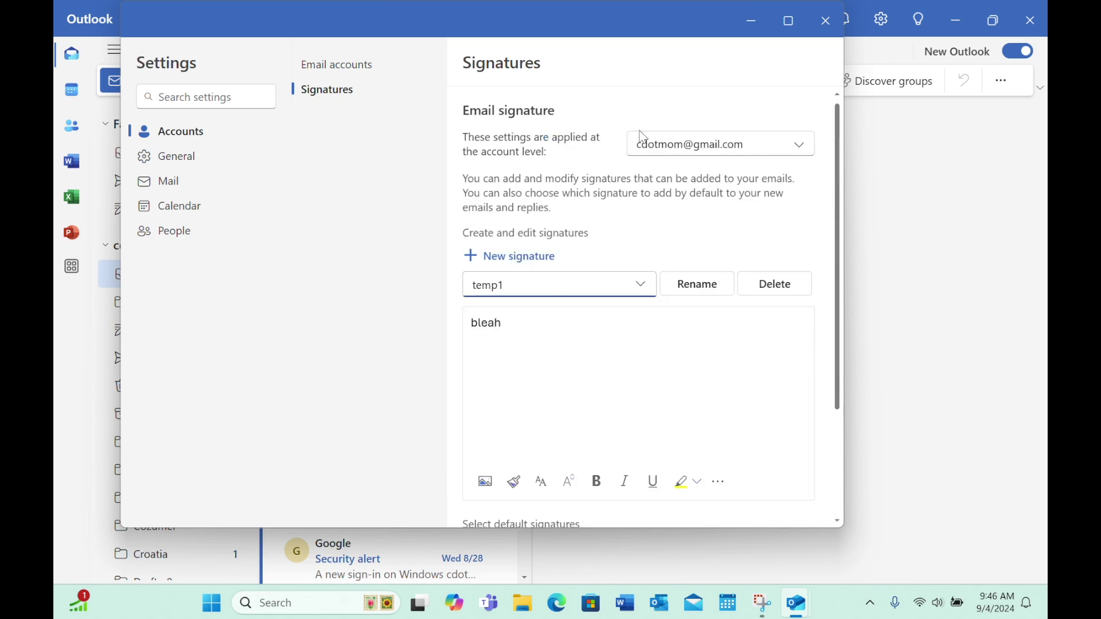
left_click(640, 288)
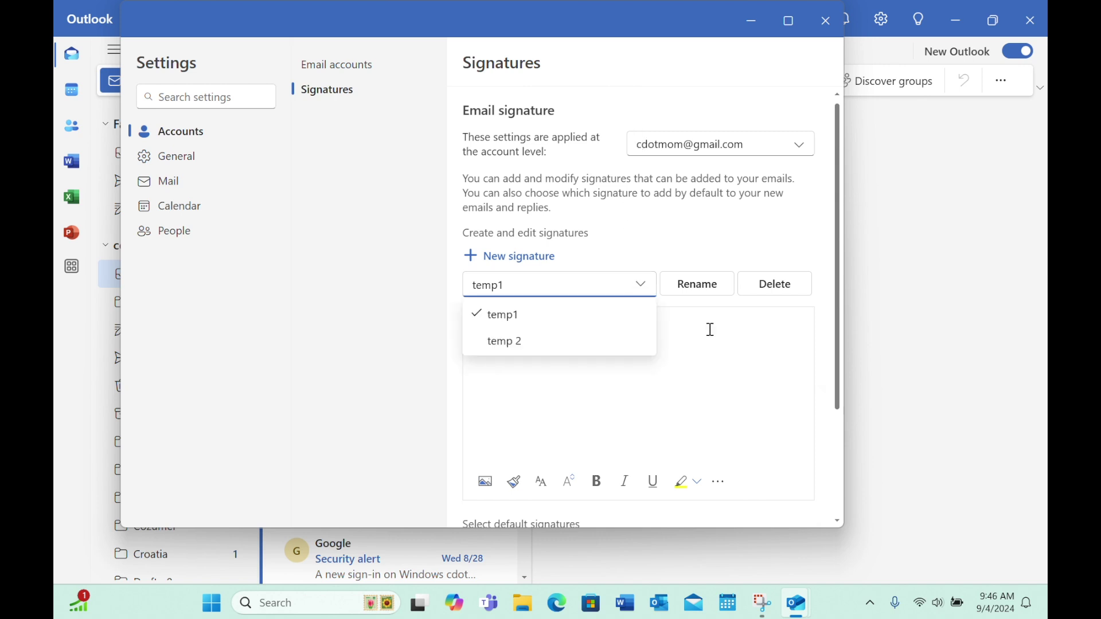
left_click(686, 360)
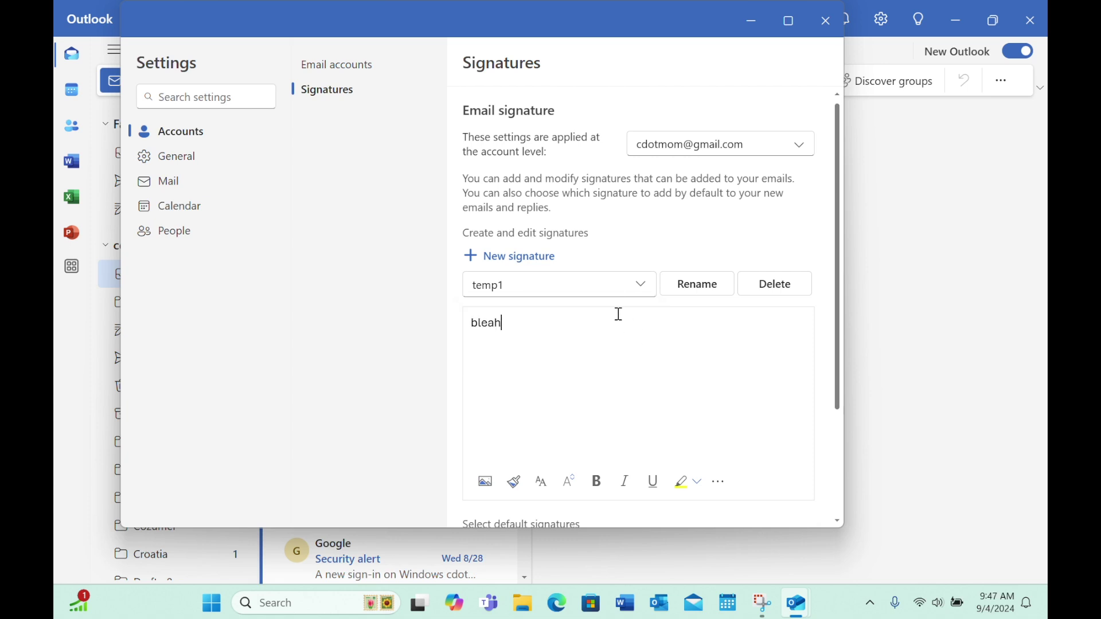
left_click(537, 261)
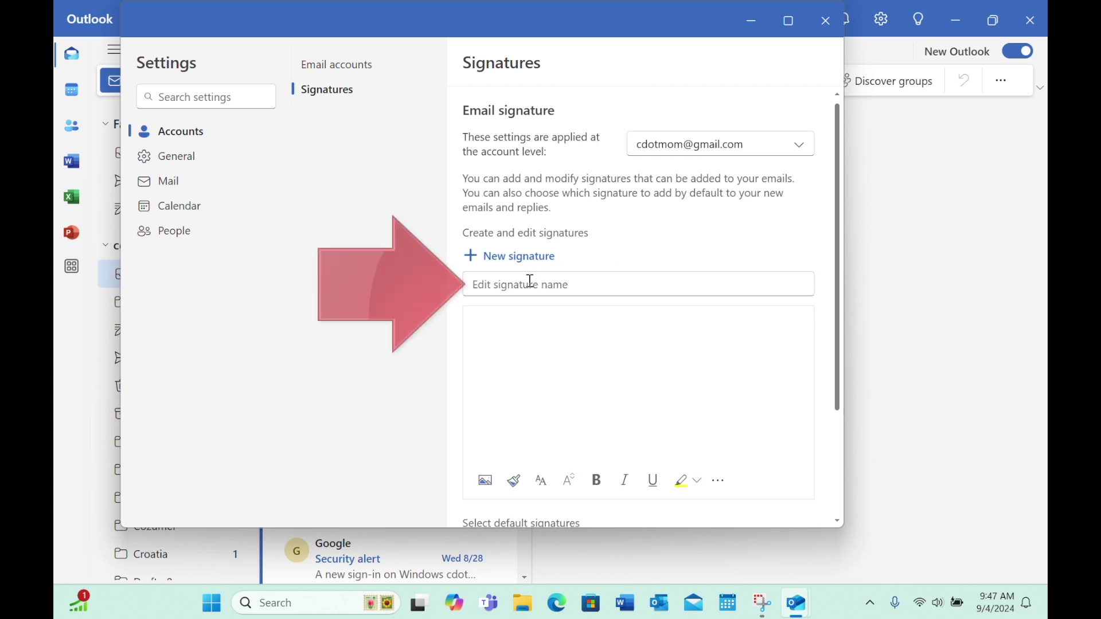
Step: Name the signature 'Work signature' with lines 'Alison, computers dot mom' and 'Check out our YouTube videos!'
left_click(546, 290)
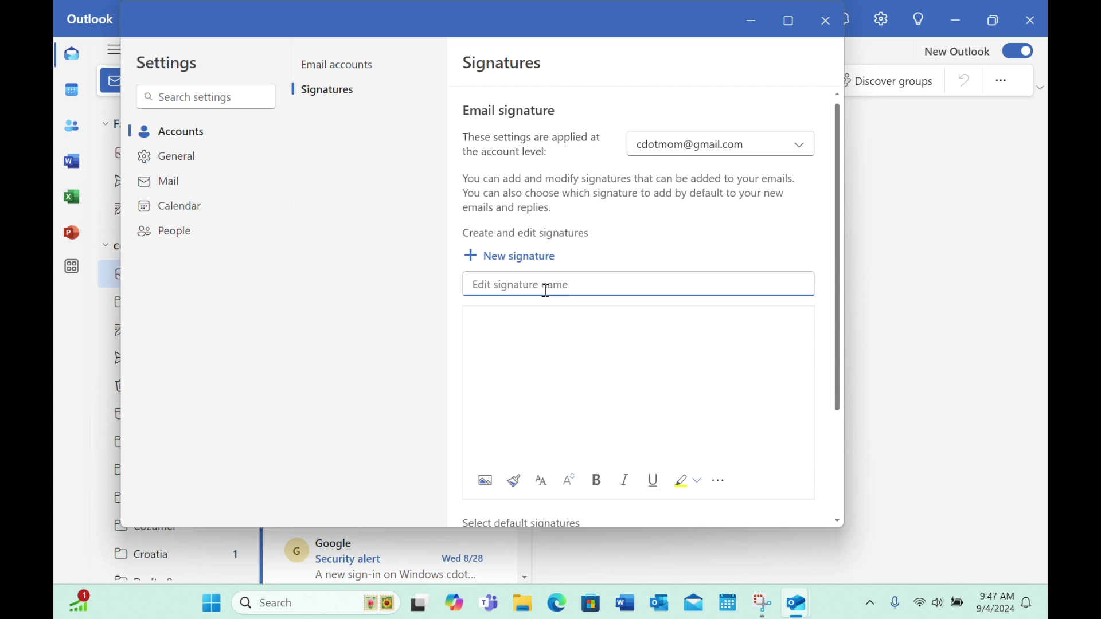
type("W")
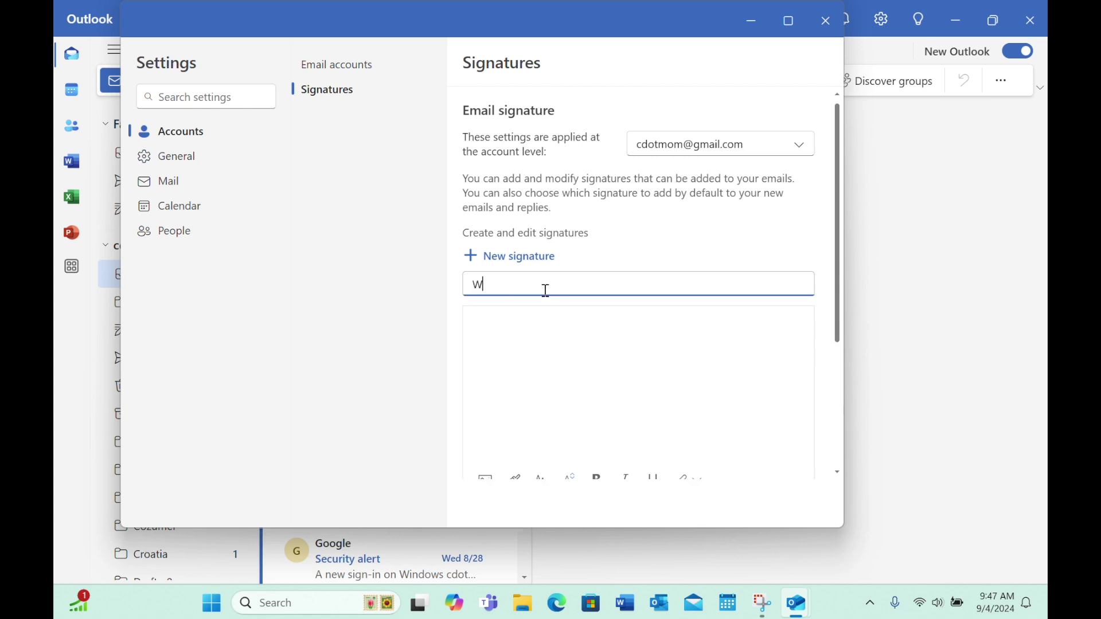
type("ork signature")
key("Tab")
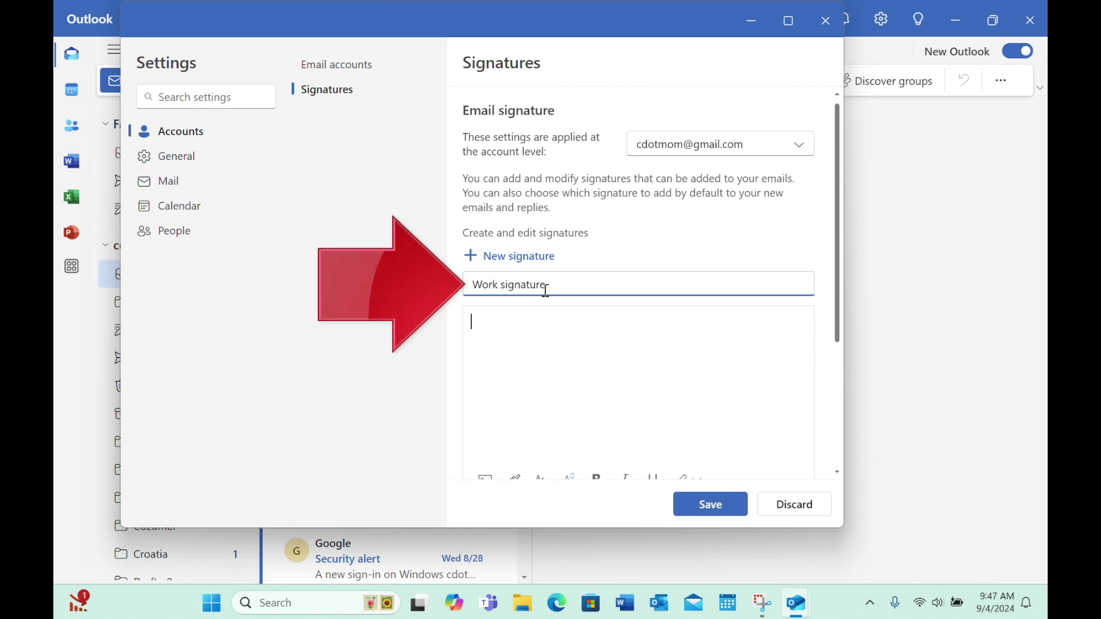
type("Alison, computers dot mom")
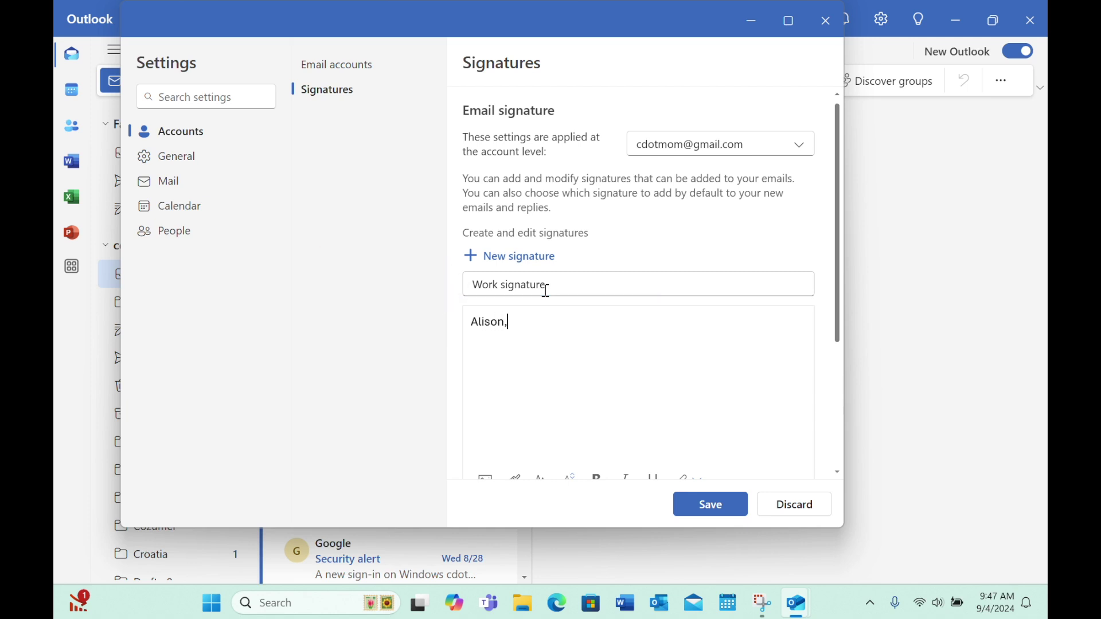
key("Return")
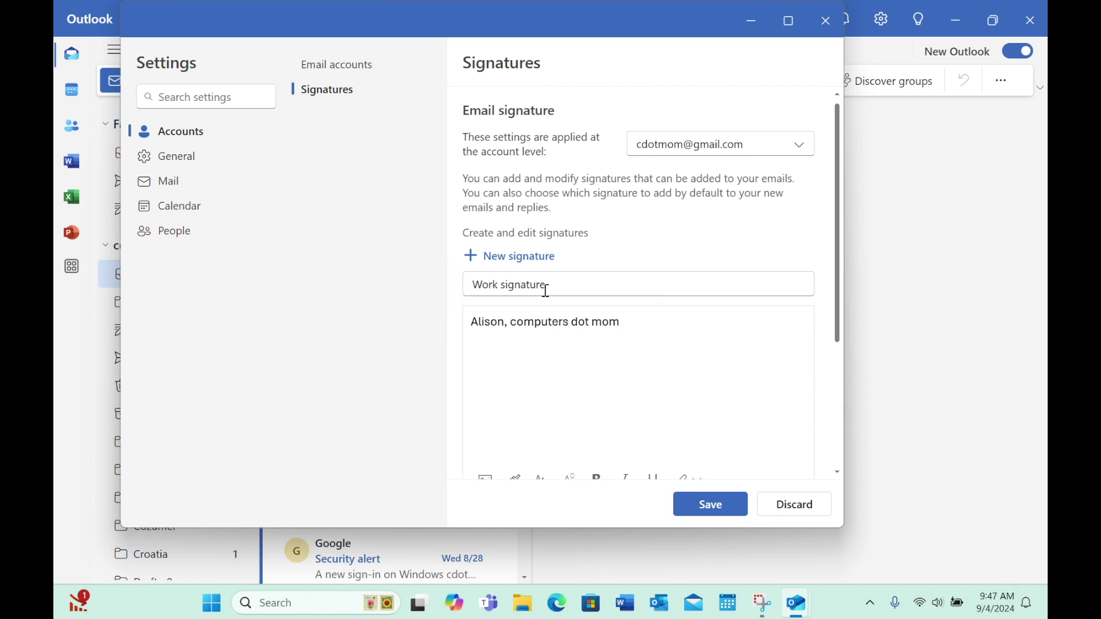
type("Check out our YouTube vid")
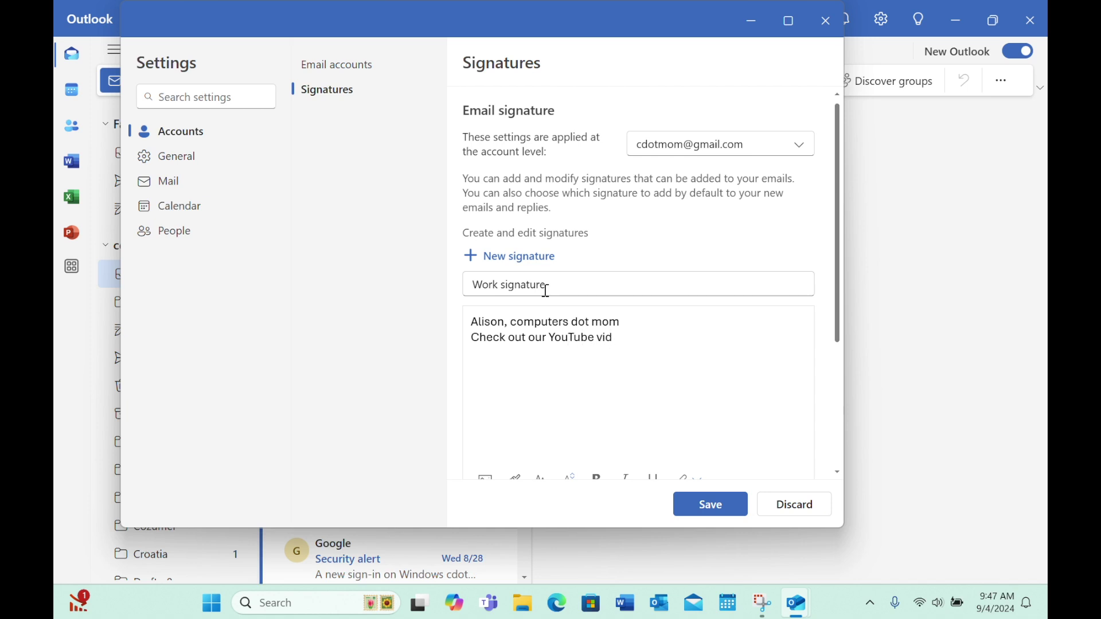
type("eos!")
Step: Format the first signature line bold, italic and red in Aptos Serif
left_click_drag(659, 320, 361, 322)
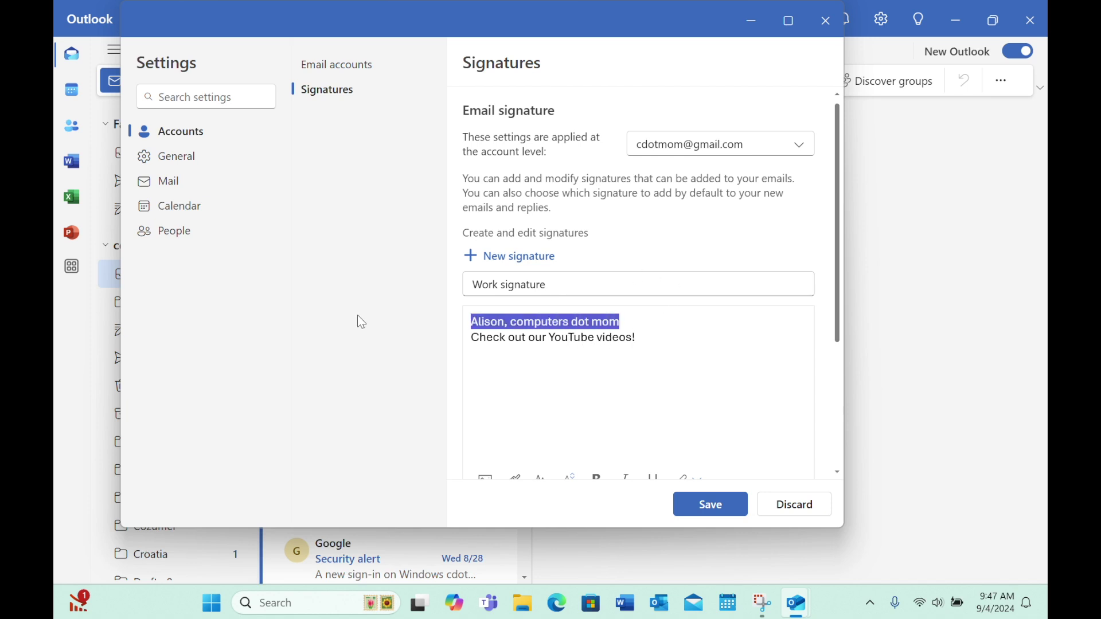
scroll(573, 401, "down", 1)
left_click(597, 430)
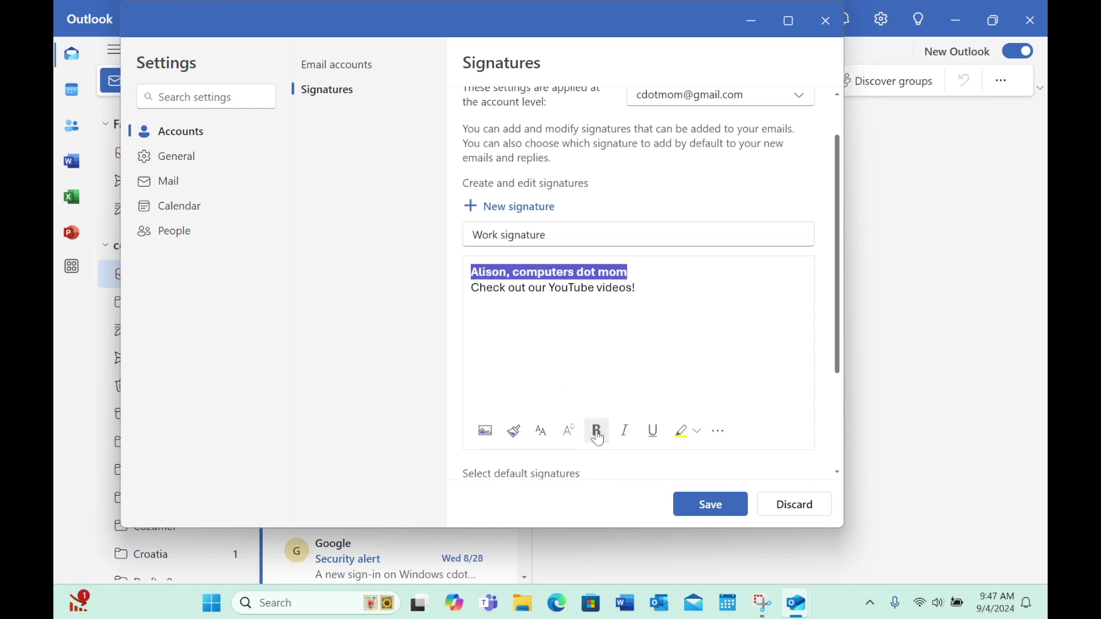
left_click(624, 431)
left_click(542, 432)
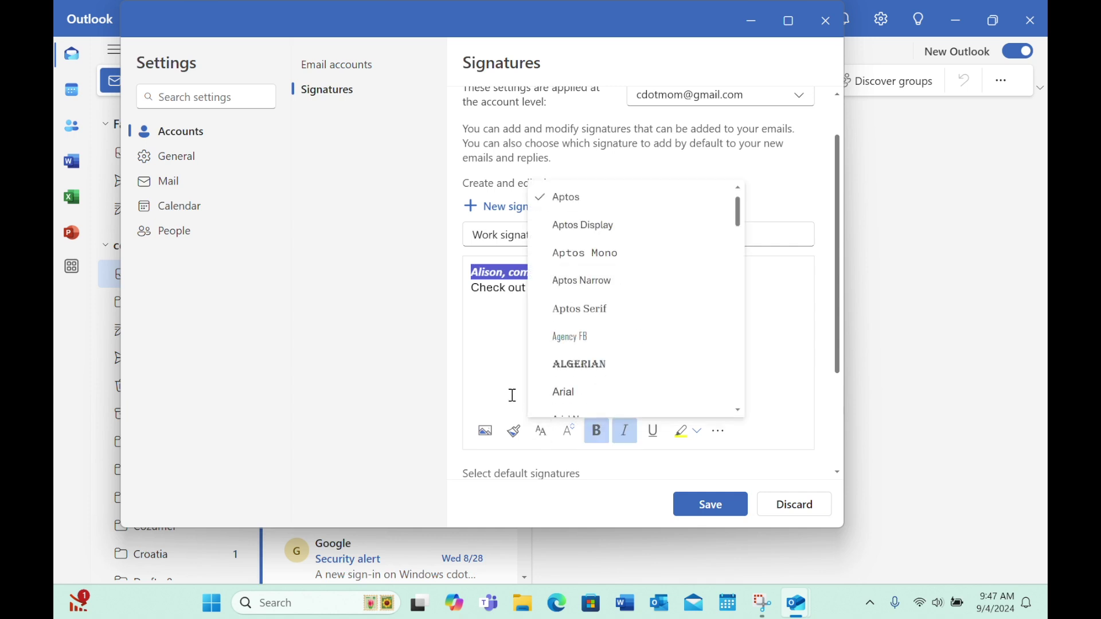
left_click(593, 316)
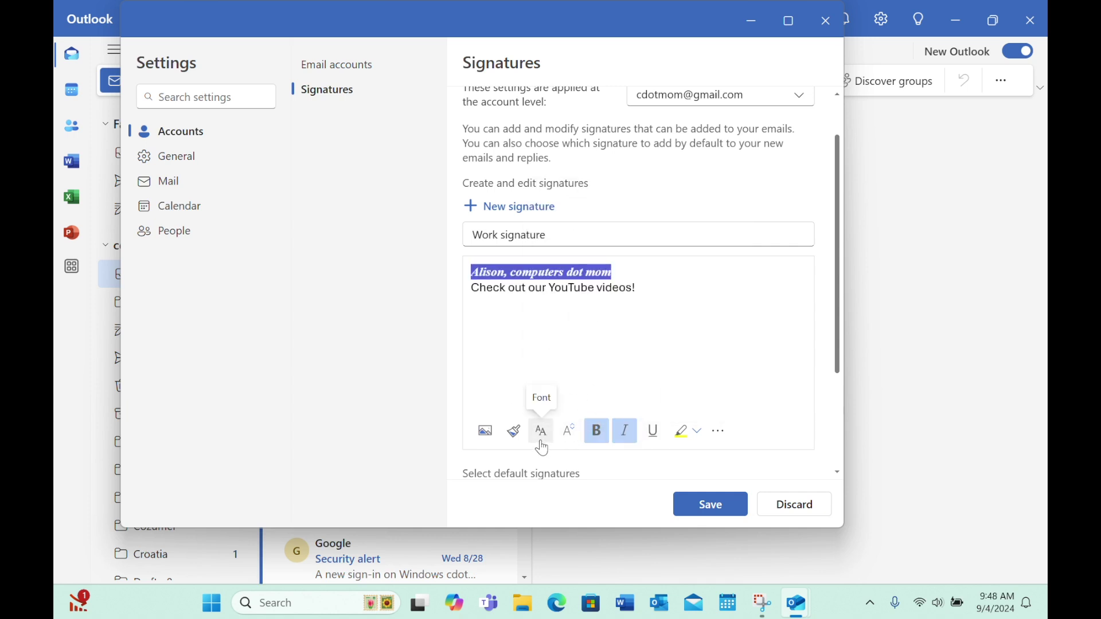
left_click(719, 433)
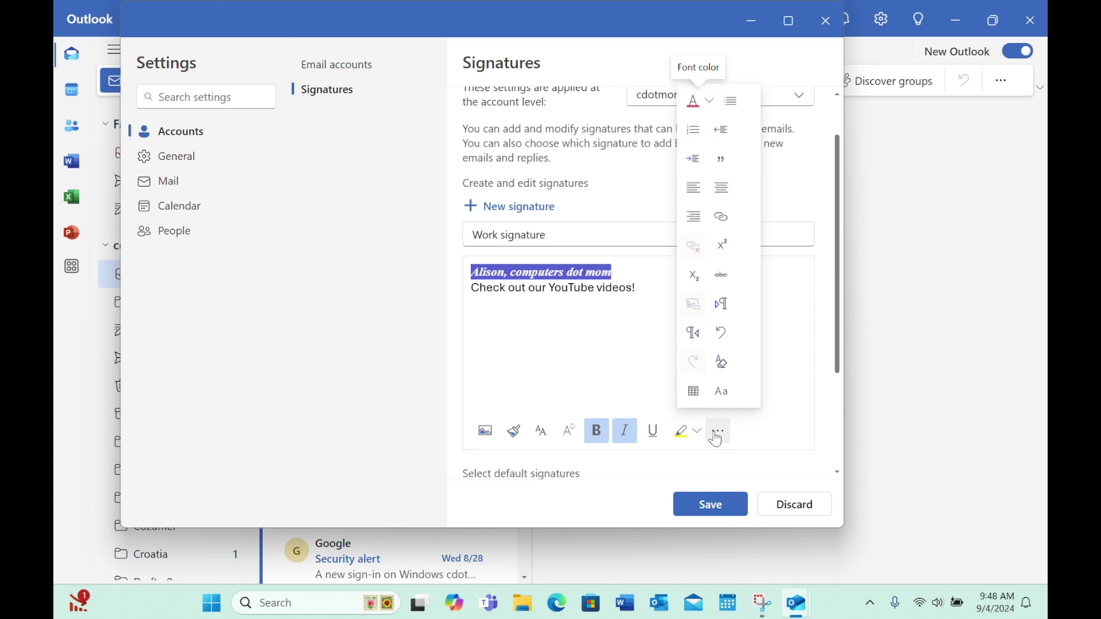
key("Escape")
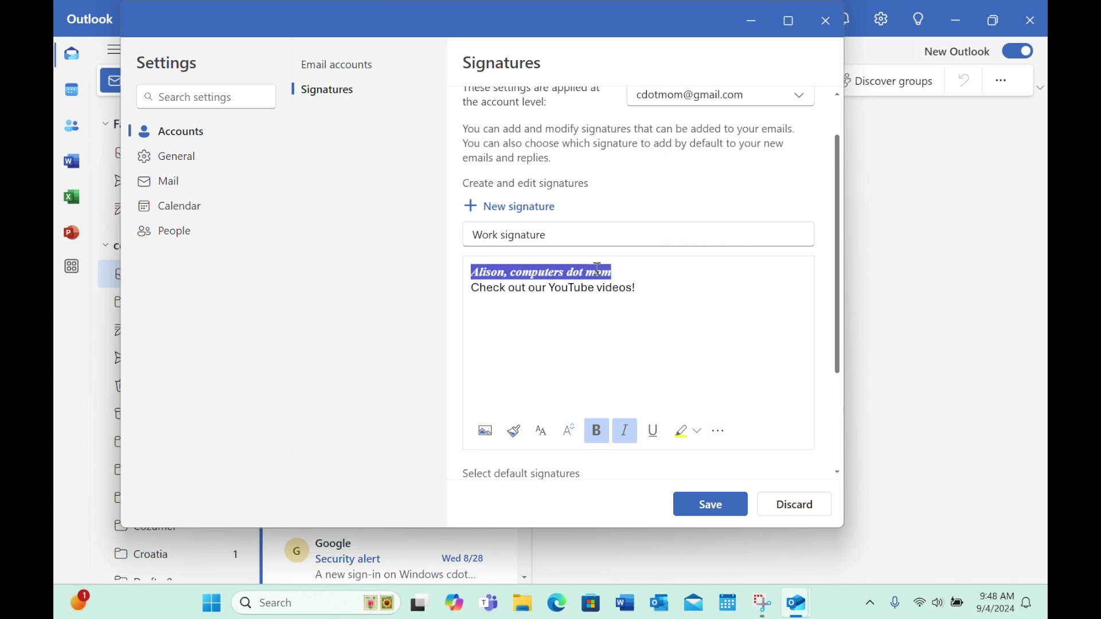
left_click(600, 292)
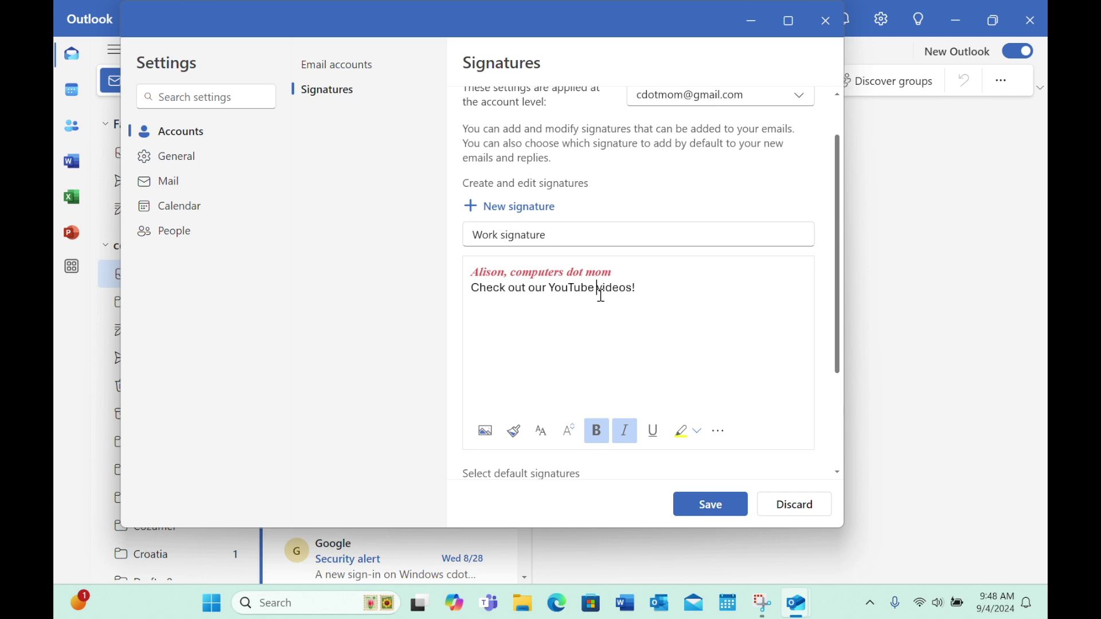
left_click_drag(657, 285, 462, 290)
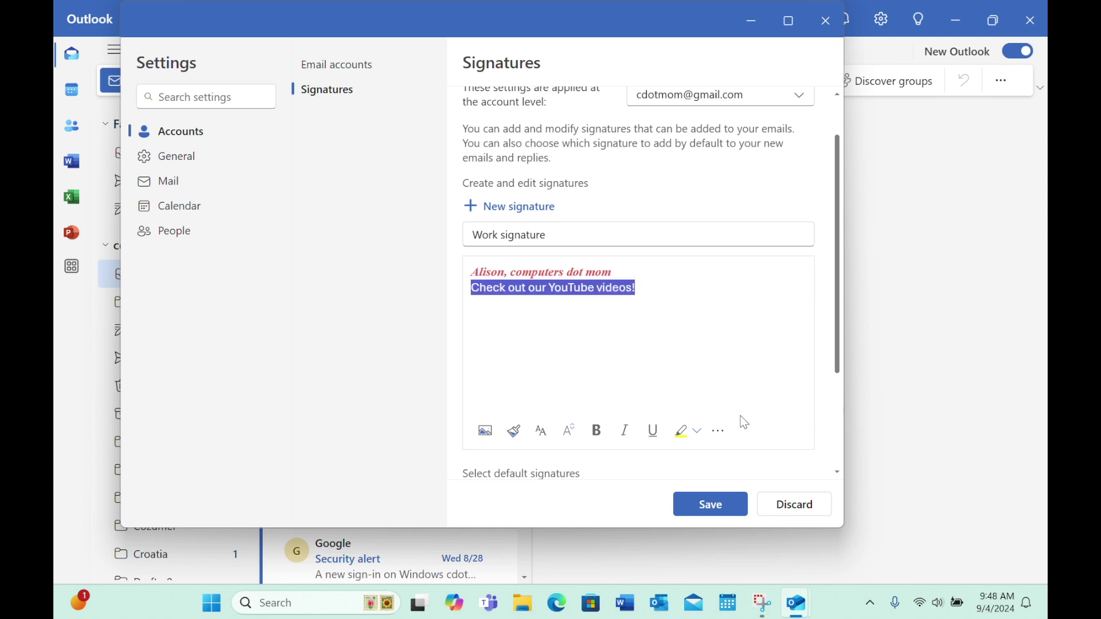
left_click(720, 431)
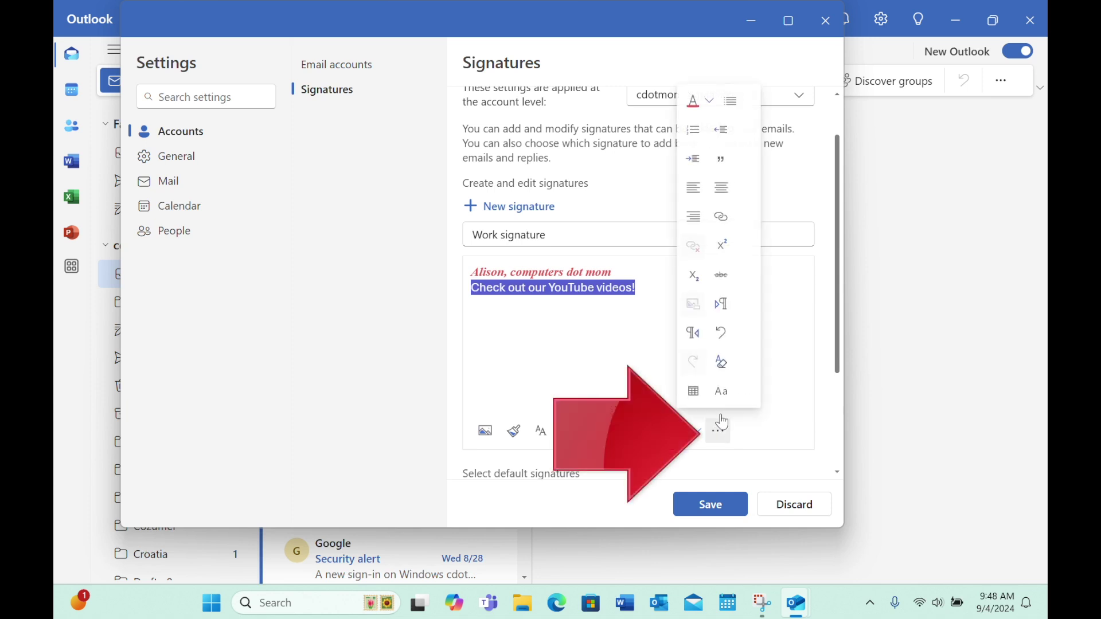
left_click(726, 218)
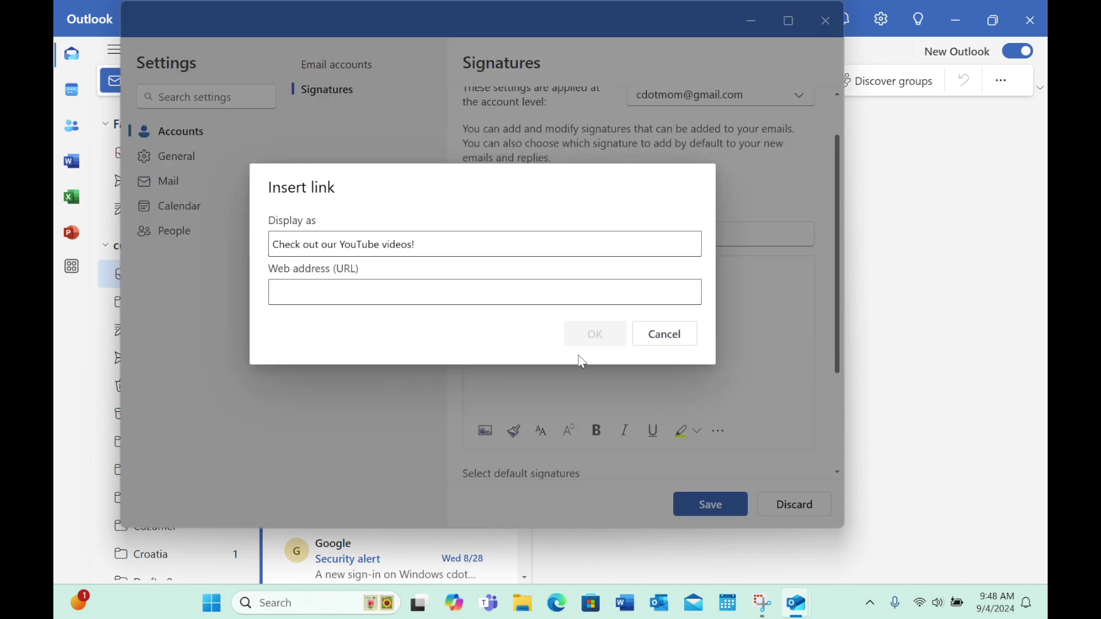
left_click(530, 302)
type("http")
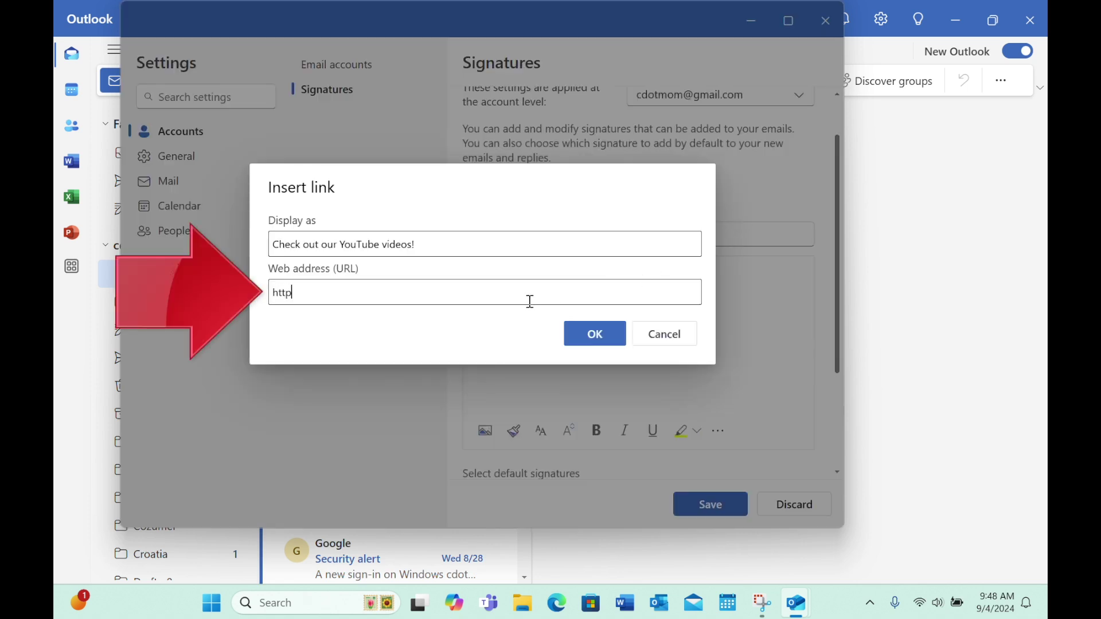
type("s://youtu")
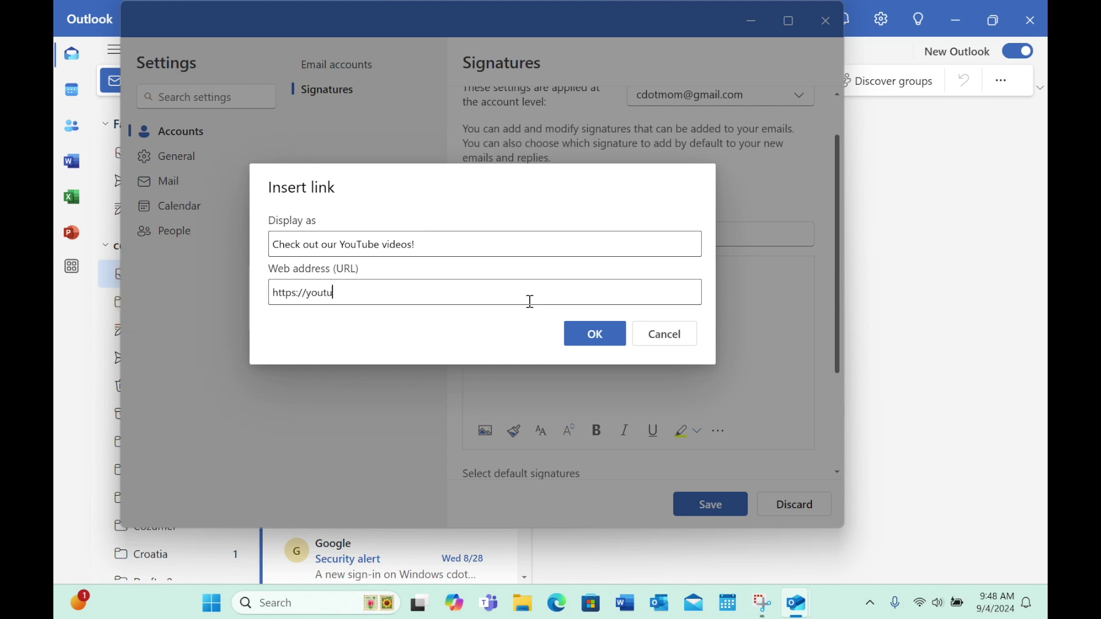
type("be.com/computersdotmom")
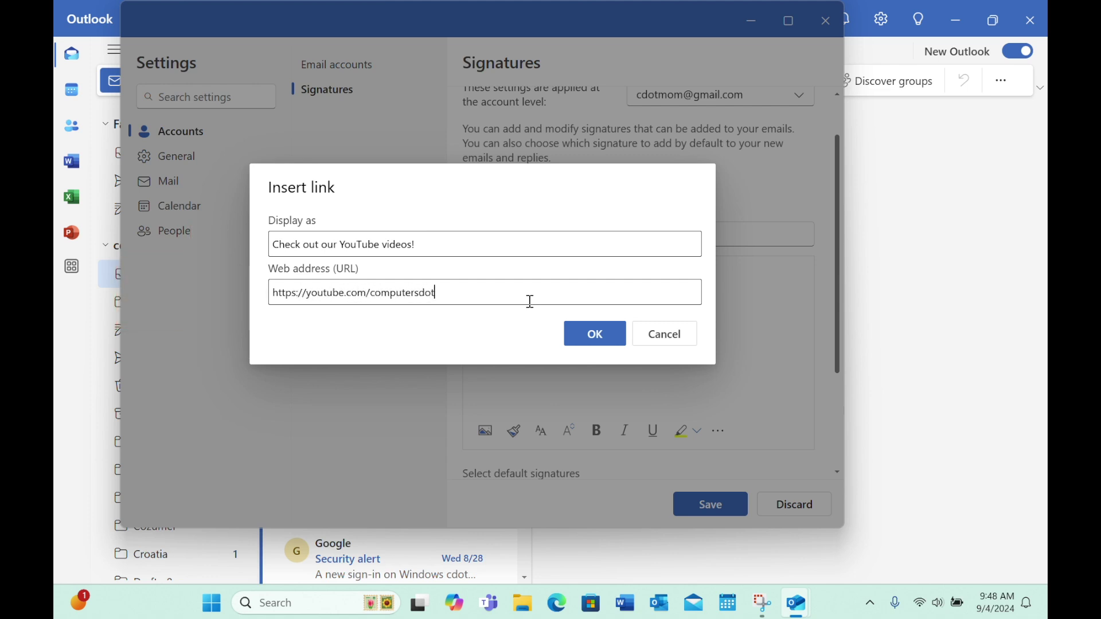
left_click(582, 322)
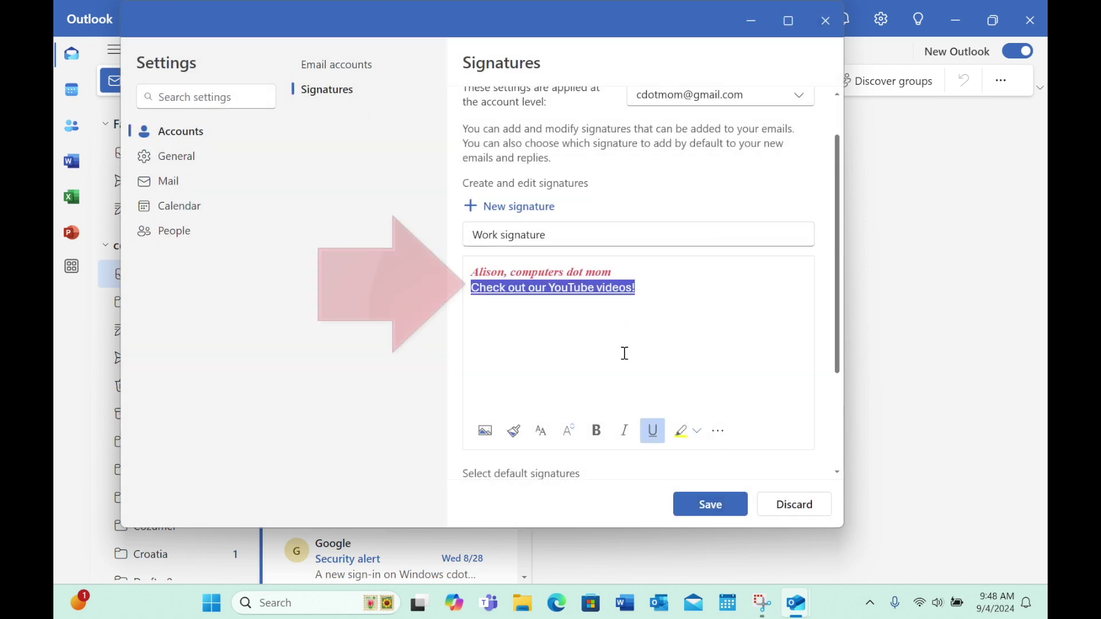
left_click(626, 353)
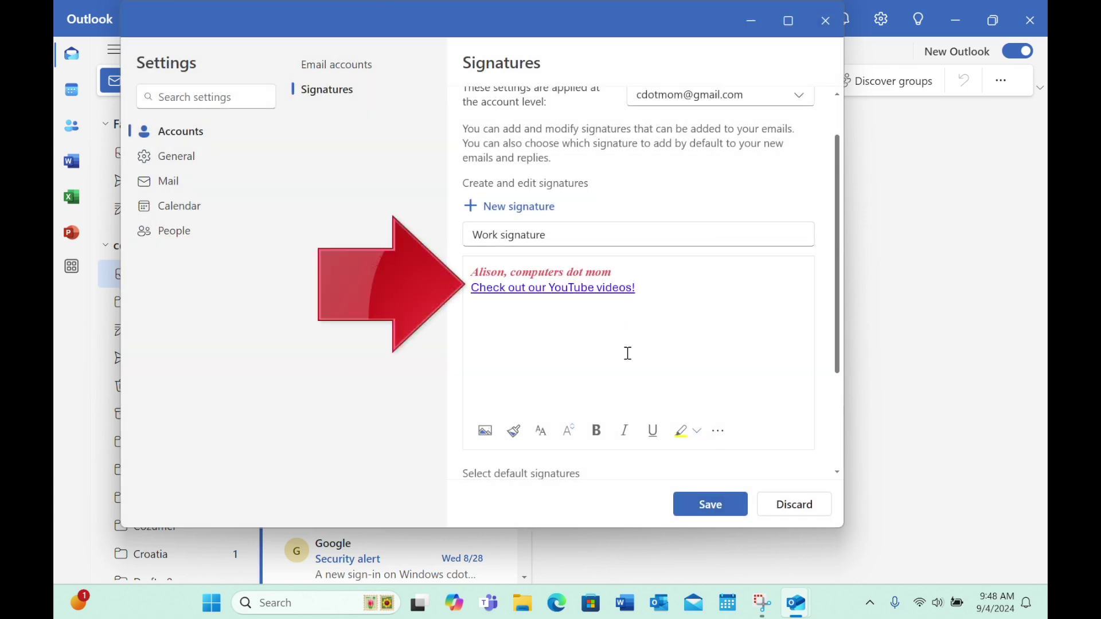
Step: Save the Work signature and reselect it from the saved signatures to review it
left_click(713, 508)
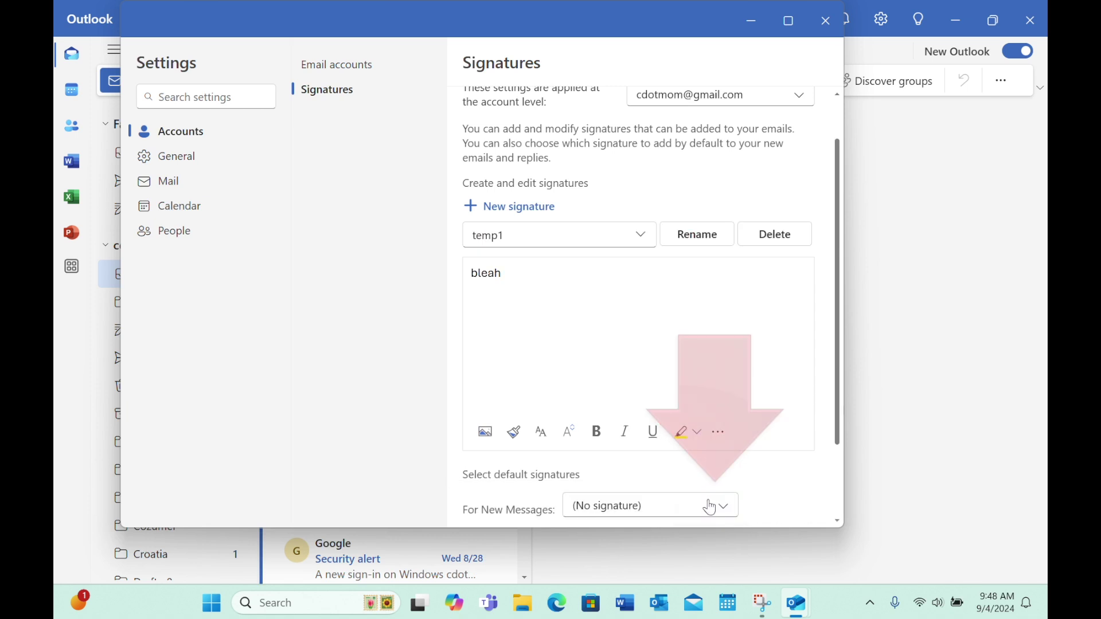
scroll(660, 401, "up", 1)
left_click(613, 285)
left_click(605, 366)
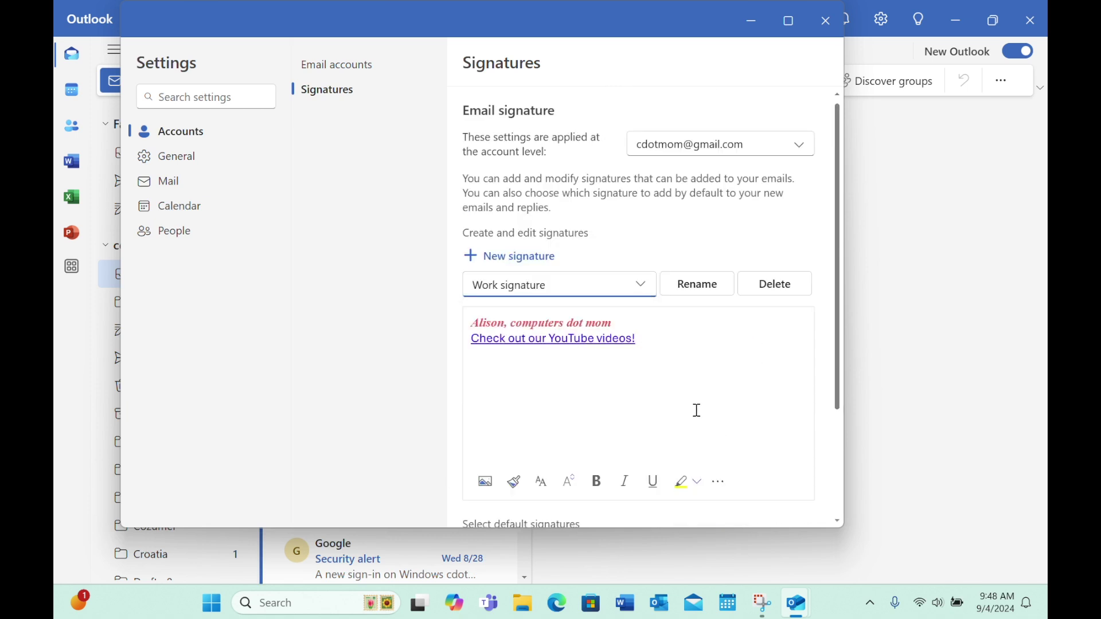
Step: Save a signature 'alternate' with lines 'I would give up chocolate' and 'but I'm not quitter!'
left_click(524, 256)
left_click(579, 292)
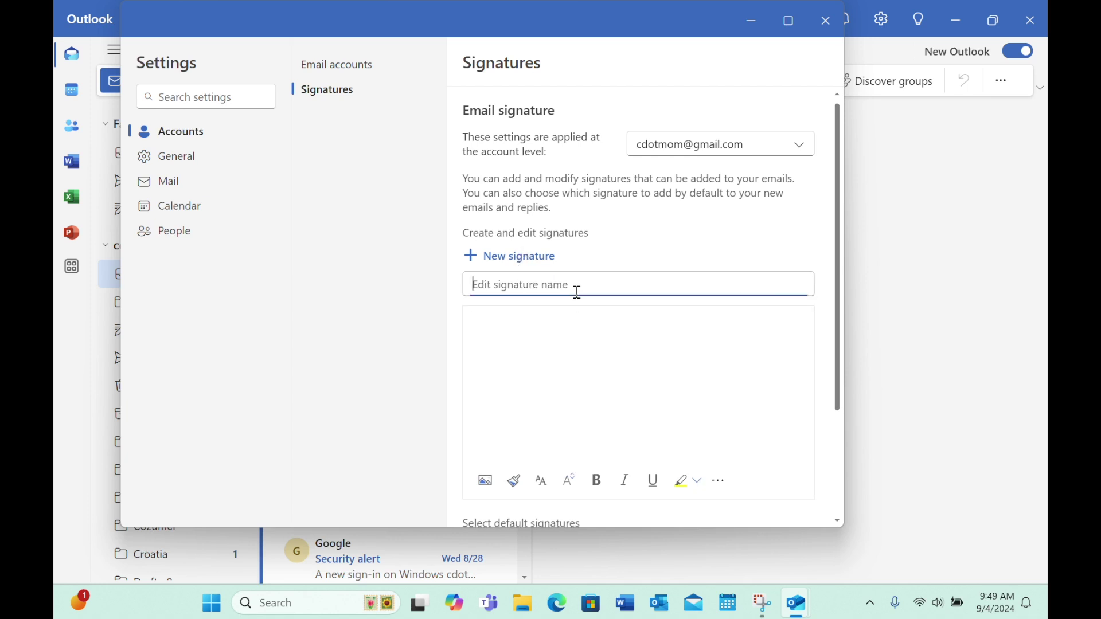
type("alternate")
key("Tab")
type("I")
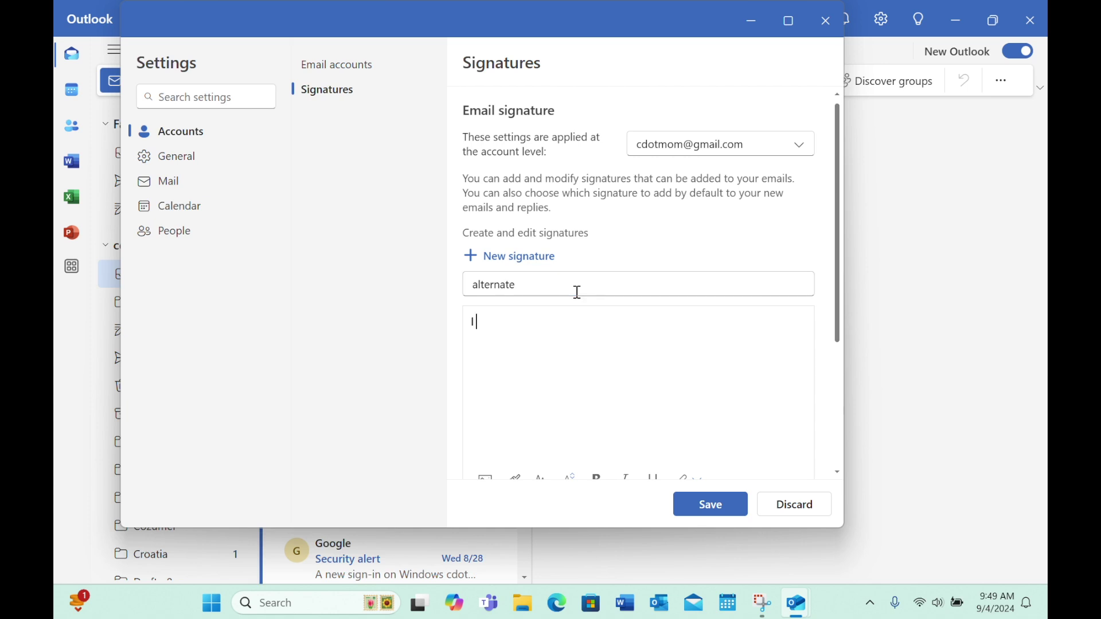
type(" would give up chocolate")
key("Return")
type("but I'm not q")
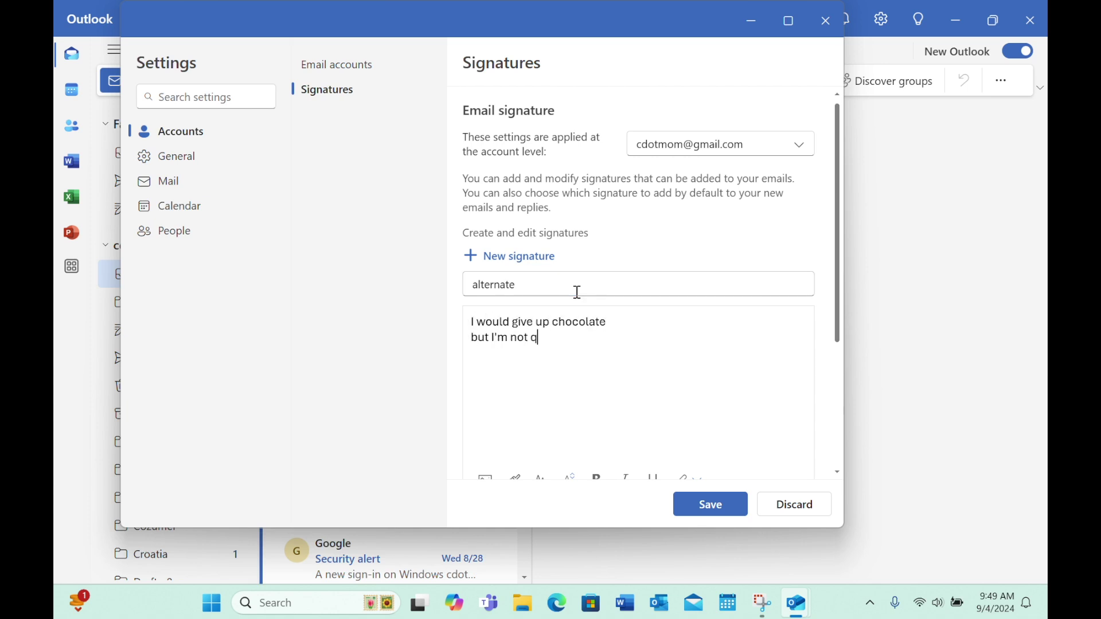
type("uitter!")
left_click(711, 505)
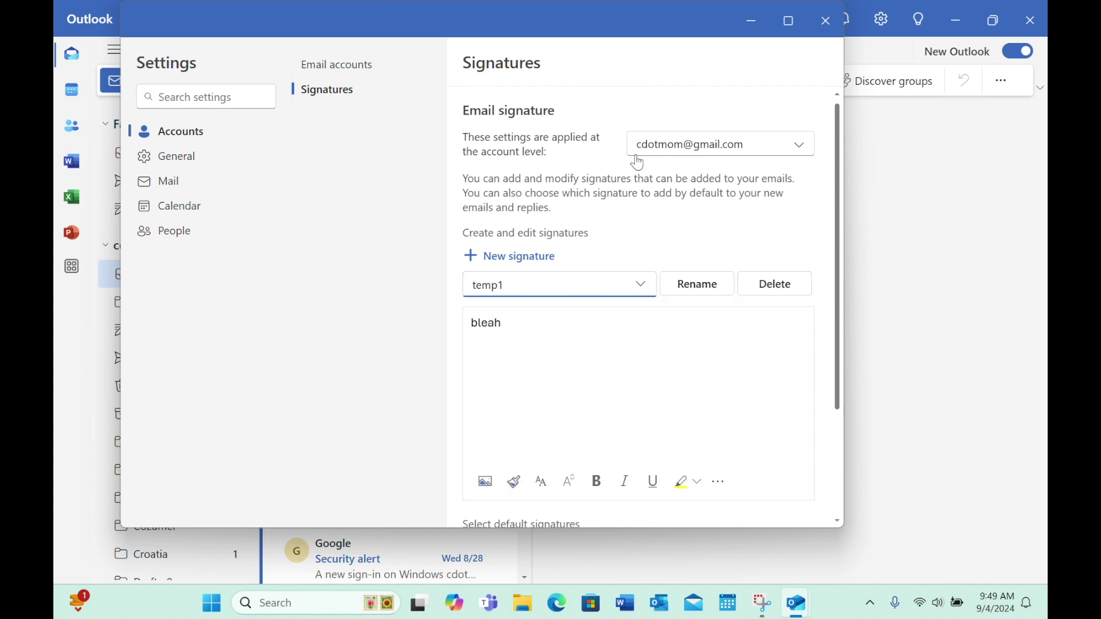
left_click(656, 294)
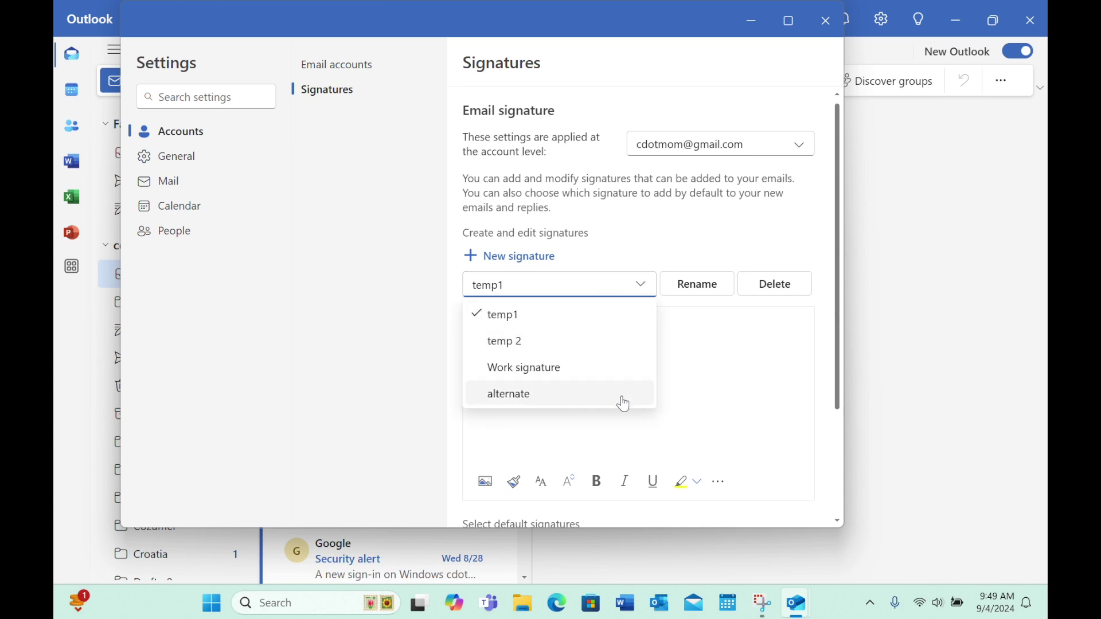
left_click(726, 374)
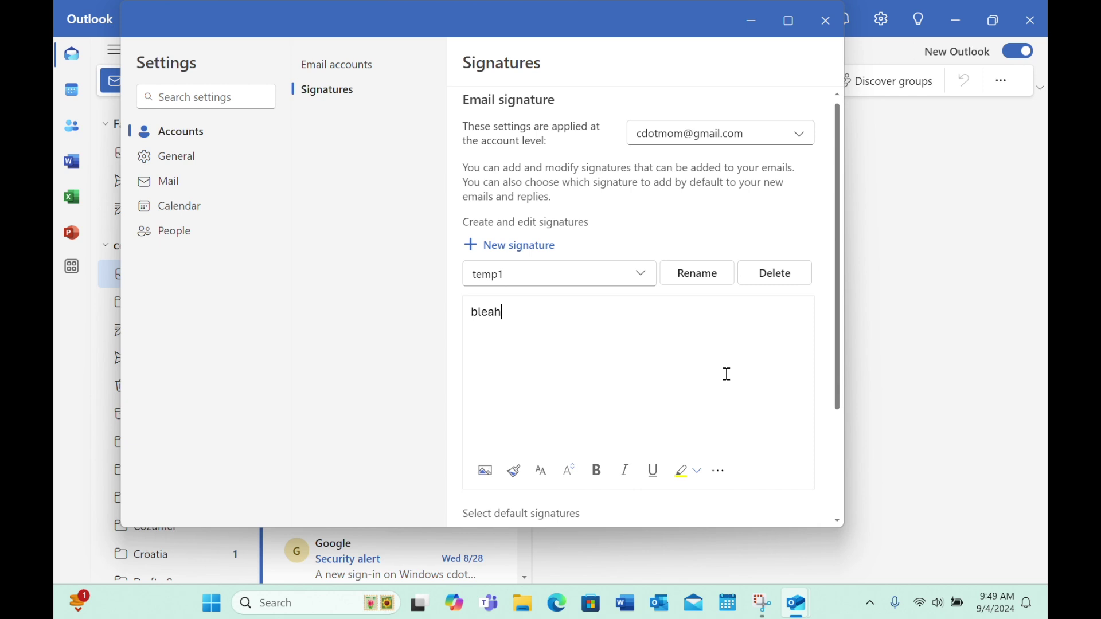
Step: Choose Work signature under For New Messages and alternate under For Replies/Forwards
scroll(726, 374, "down", 3)
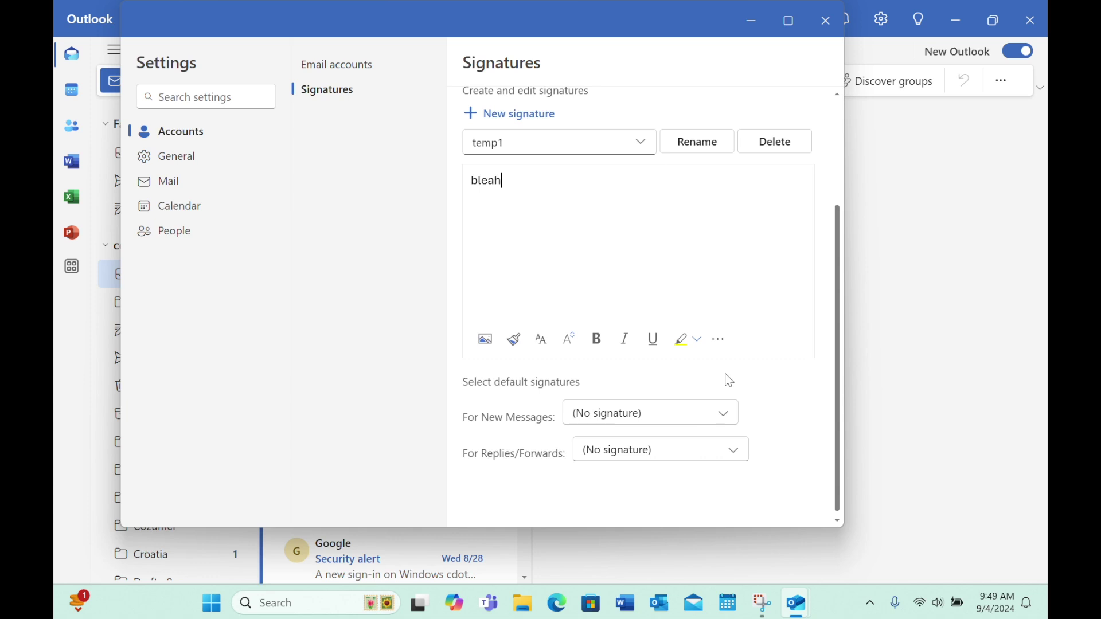
left_click(720, 418)
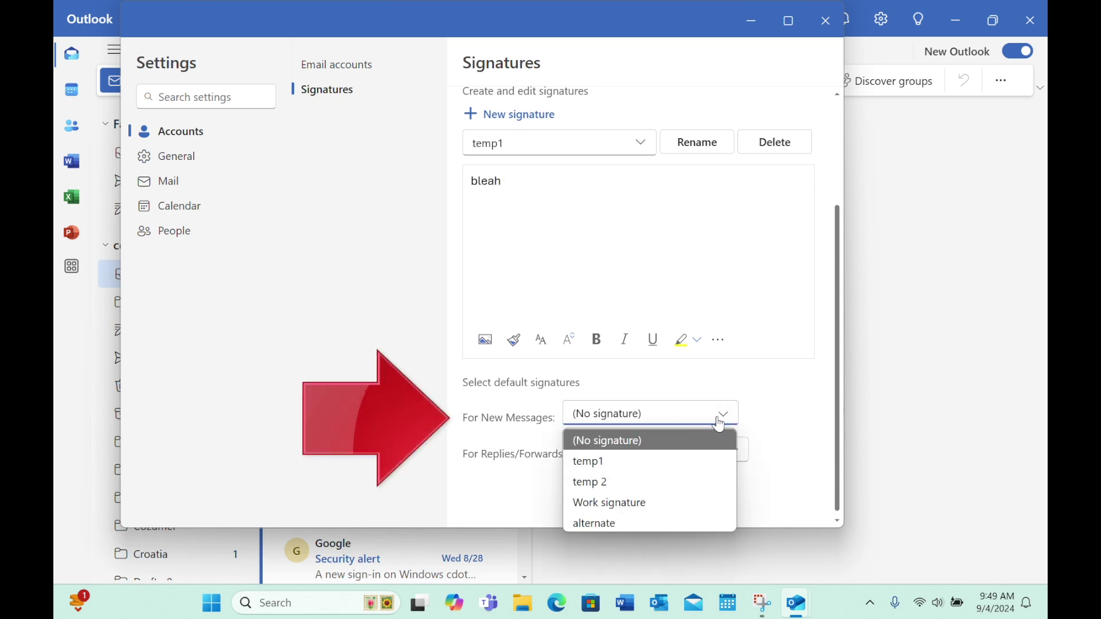
left_click(642, 504)
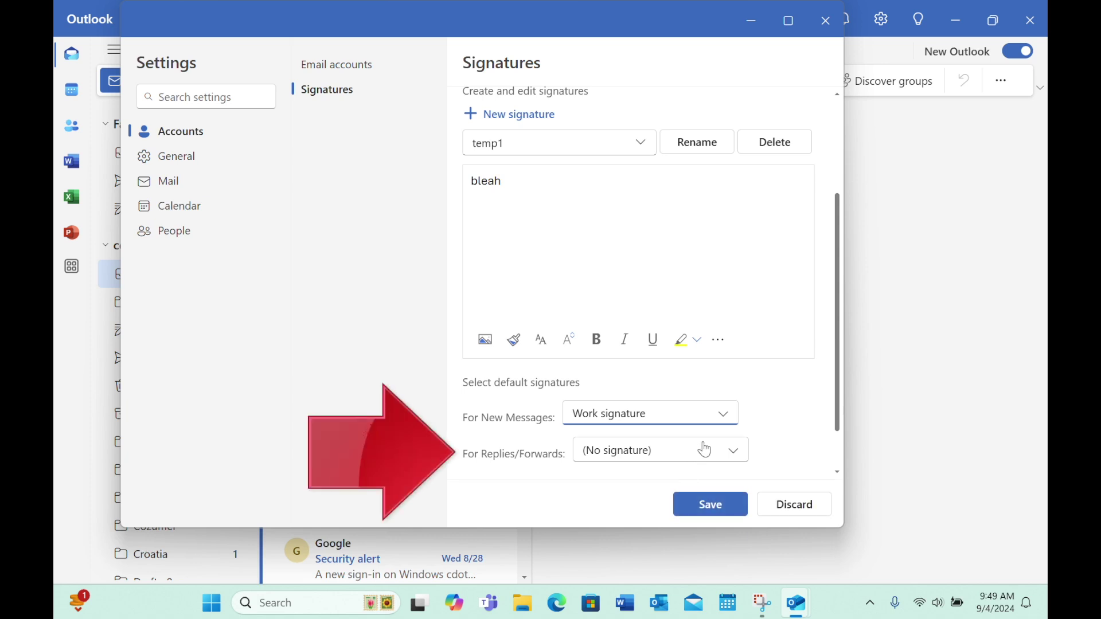
scroll(715, 428, "down", 1)
left_click(713, 405)
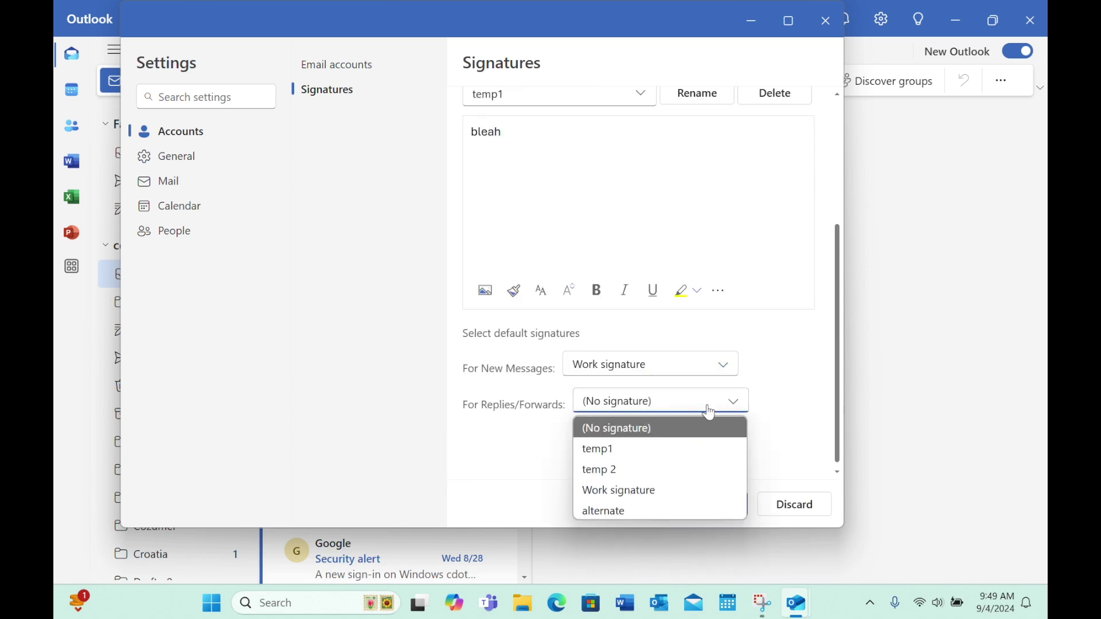
left_click(632, 505)
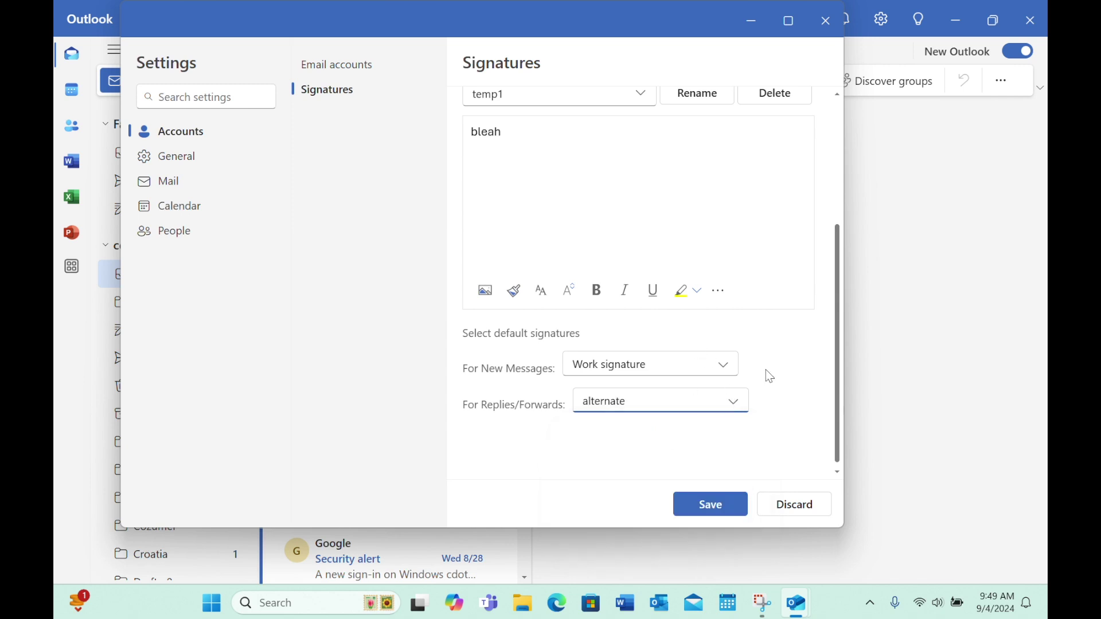
scroll(759, 385, "up", 4)
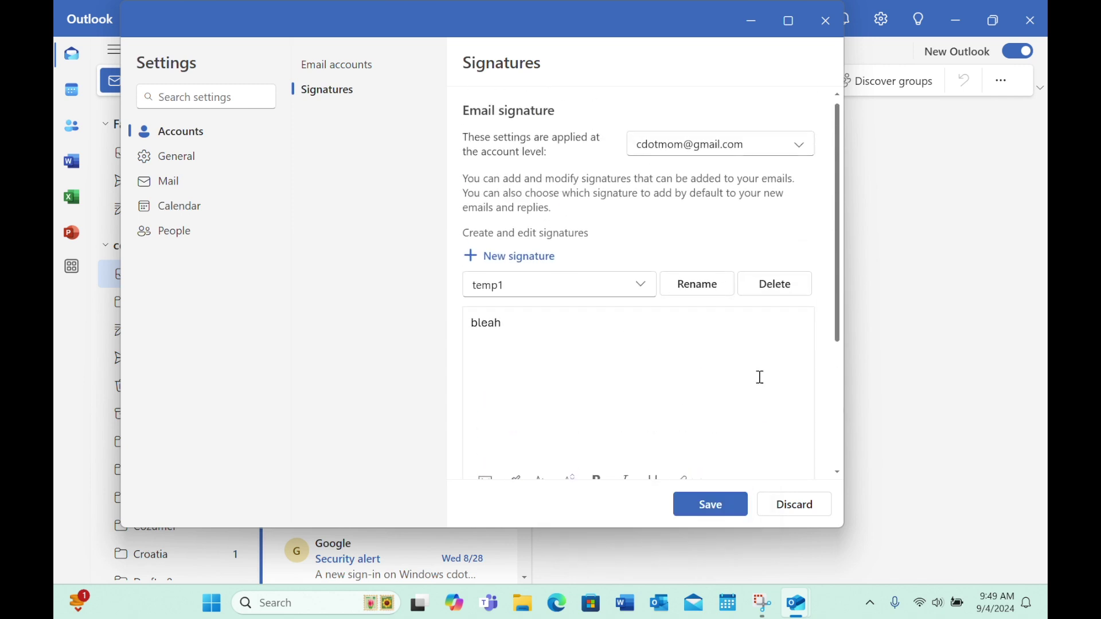
Step: Review the account list, close Settings, and start a new email carrying the Work signature
left_click(789, 157)
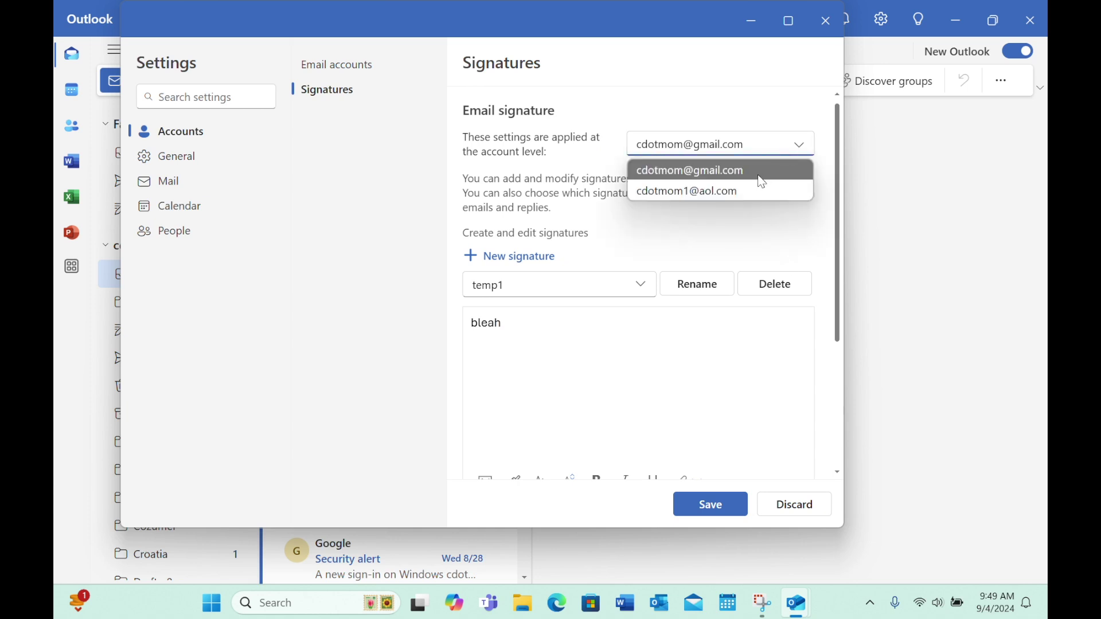
left_click(725, 394)
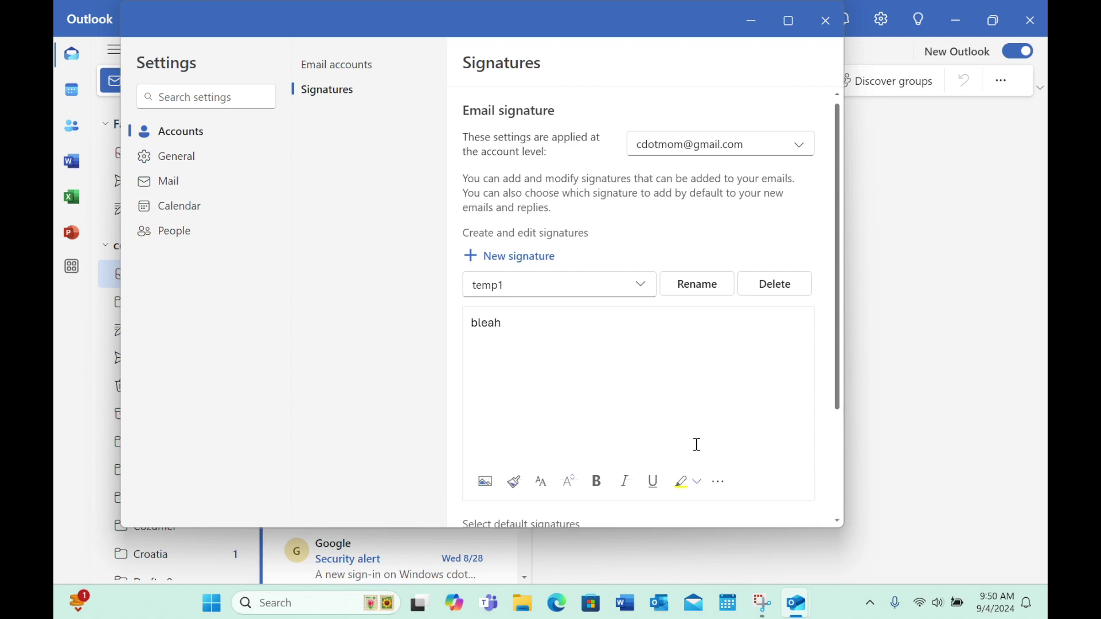
scroll(696, 446, "down", 3)
left_click(826, 21)
scroll(422, 270, "down", 3)
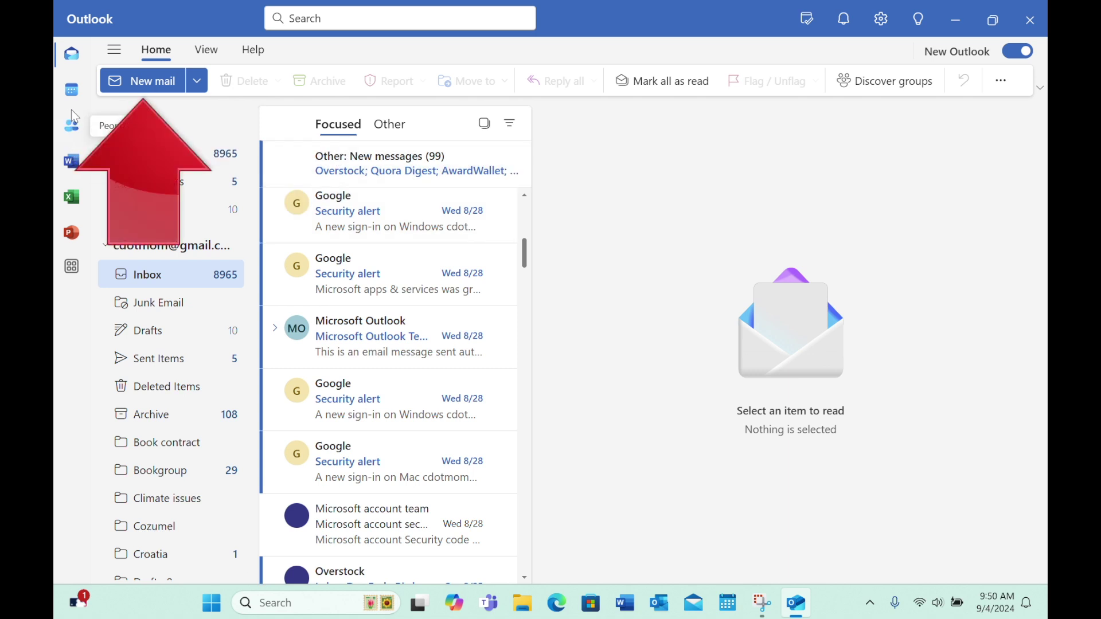
left_click(137, 83)
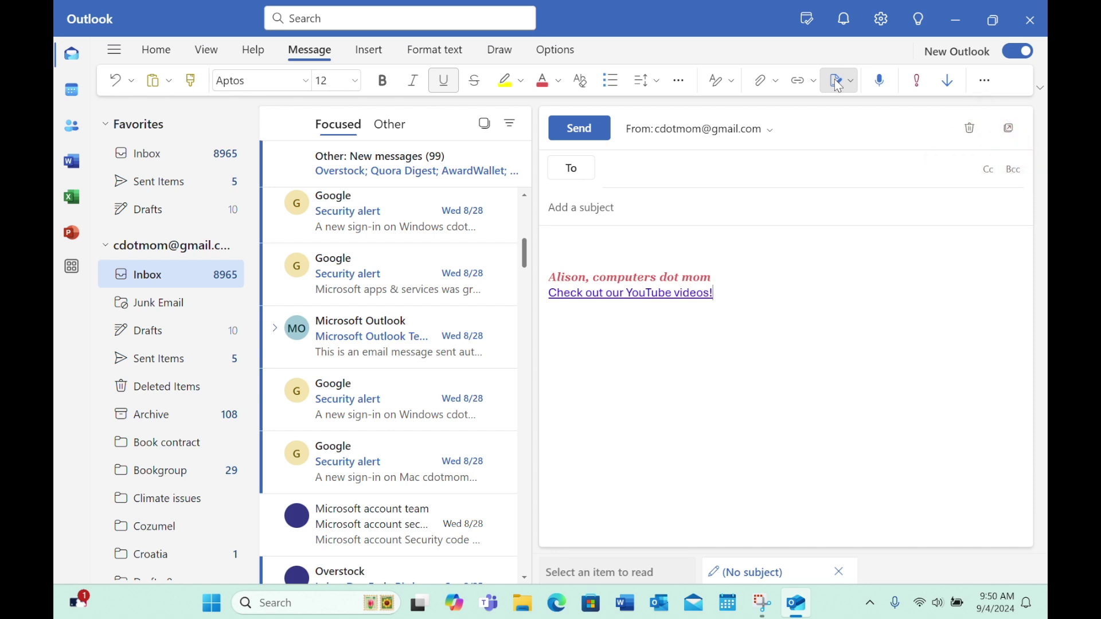
Step: Replace the draft's Work signature with the alternate signature
left_click(840, 86)
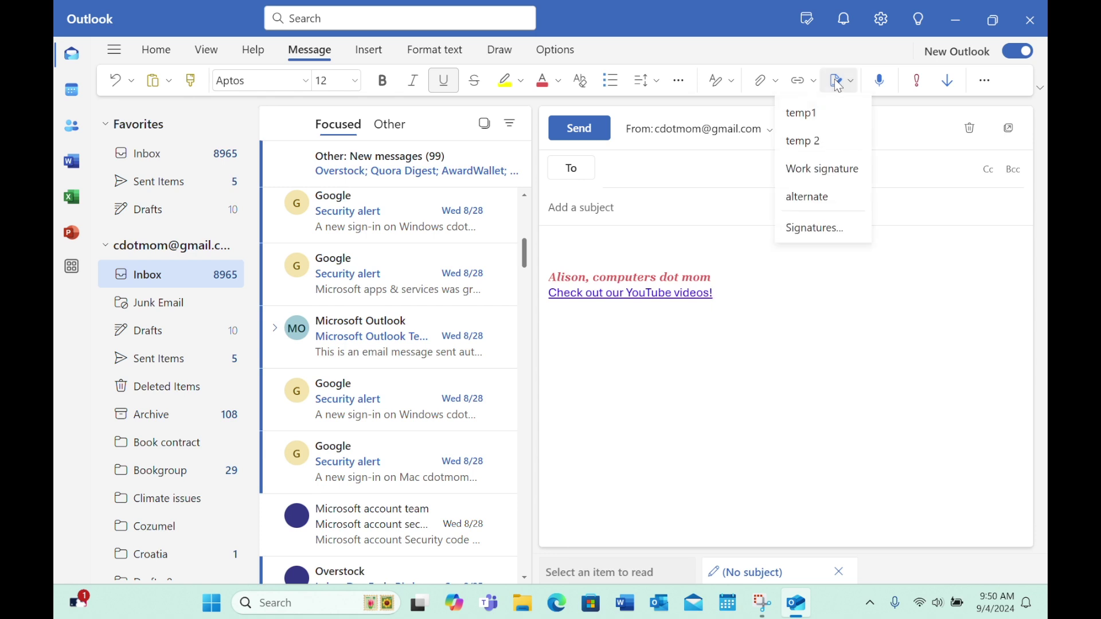
left_click(834, 198)
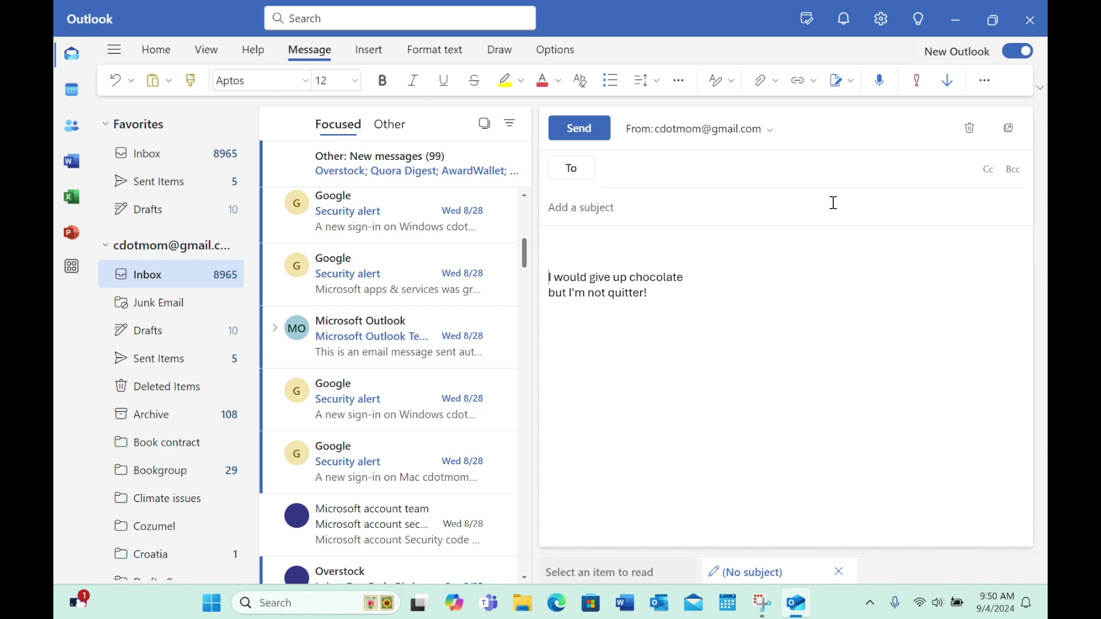
Step: Switch the draft to the 'alternate' signature, then open and close the signature settings
left_click(854, 75)
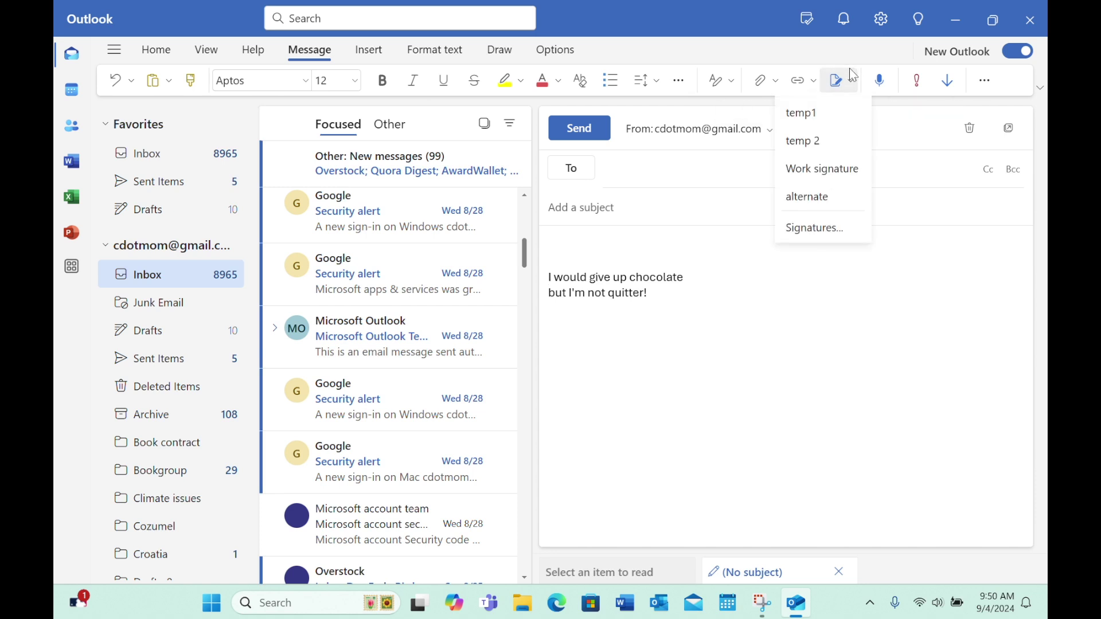
left_click(819, 228)
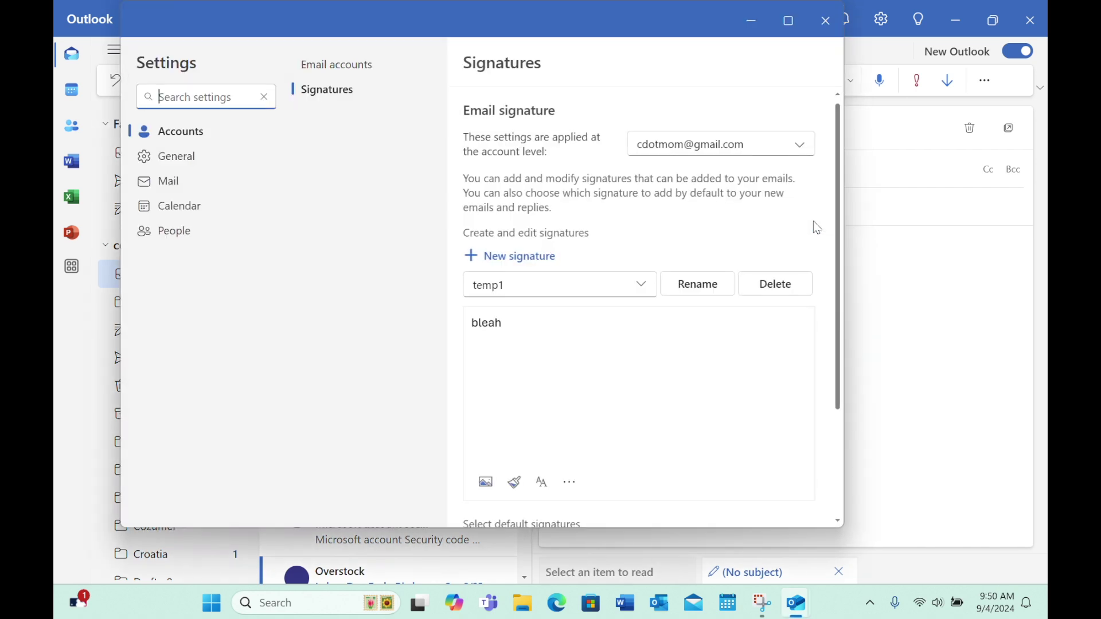
left_click(825, 21)
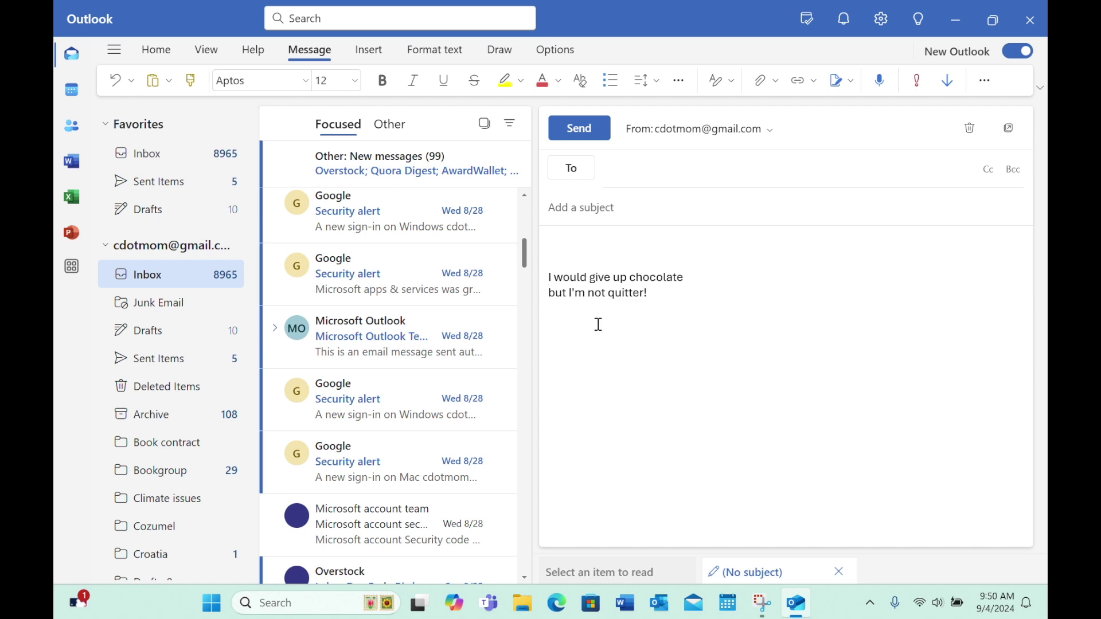
scroll(370, 214, "up", 1)
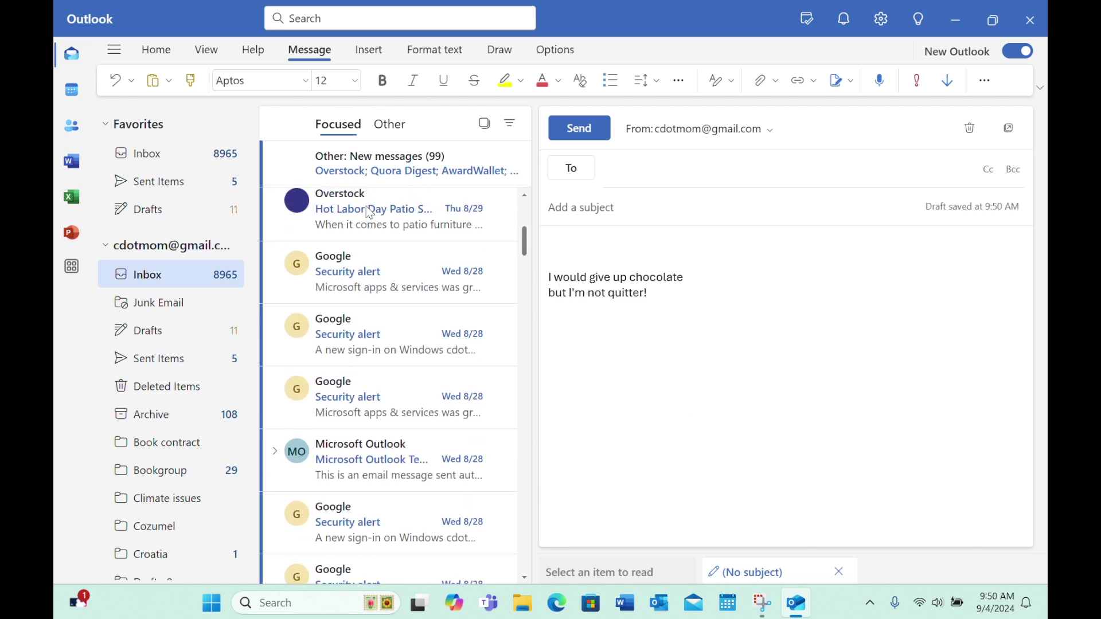
Step: Open the Overstock promotion email and start a reply to check its signature
left_click(401, 205)
scroll(730, 220, "down", 2)
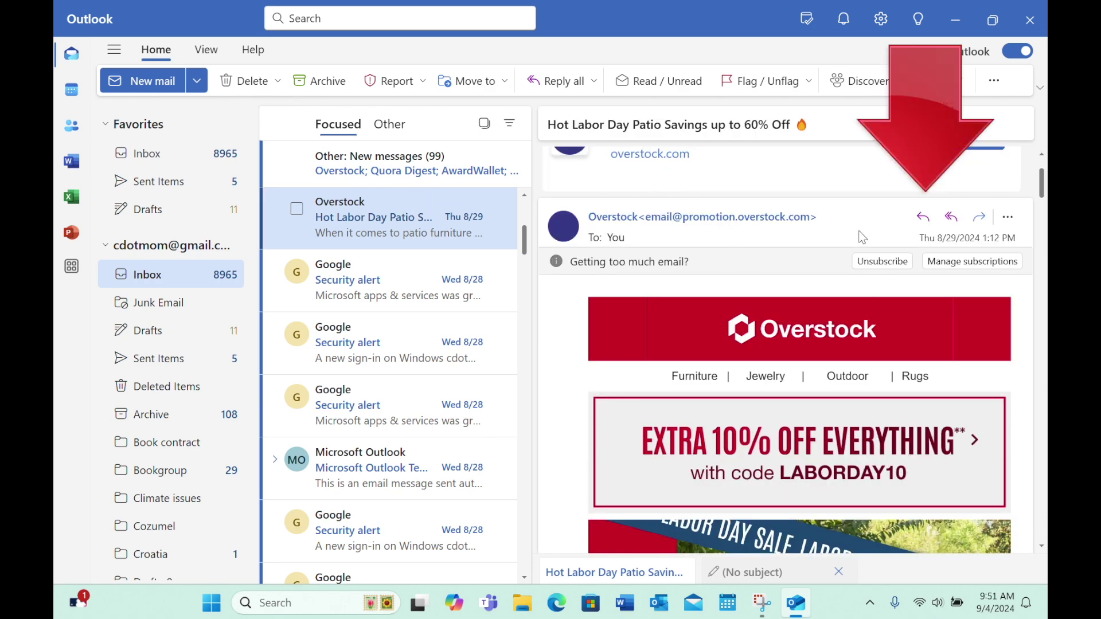
left_click(922, 218)
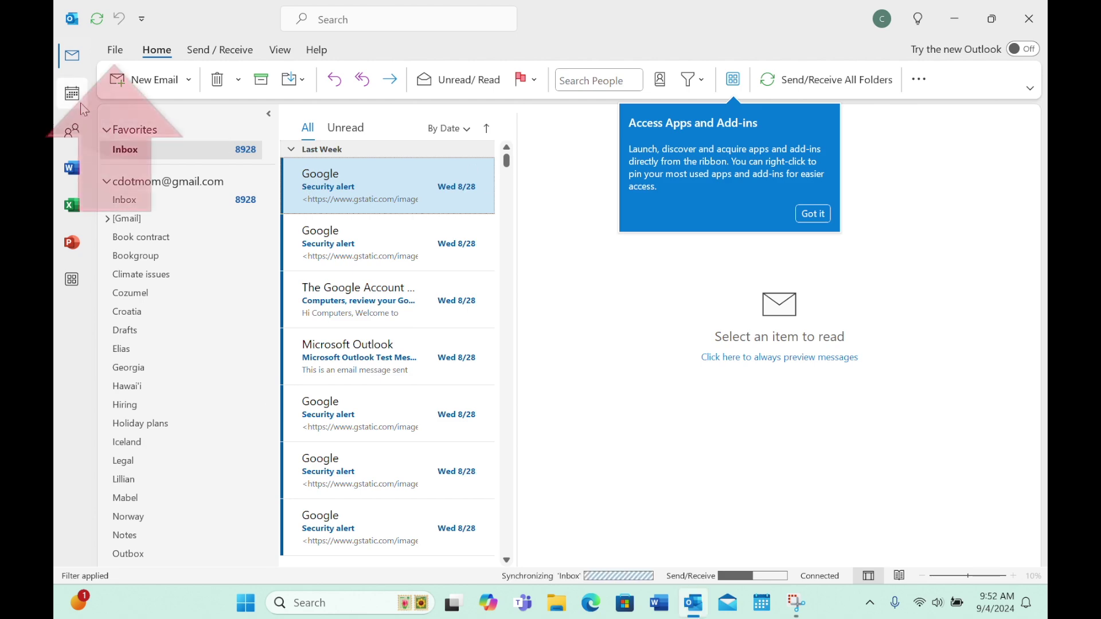
left_click(115, 50)
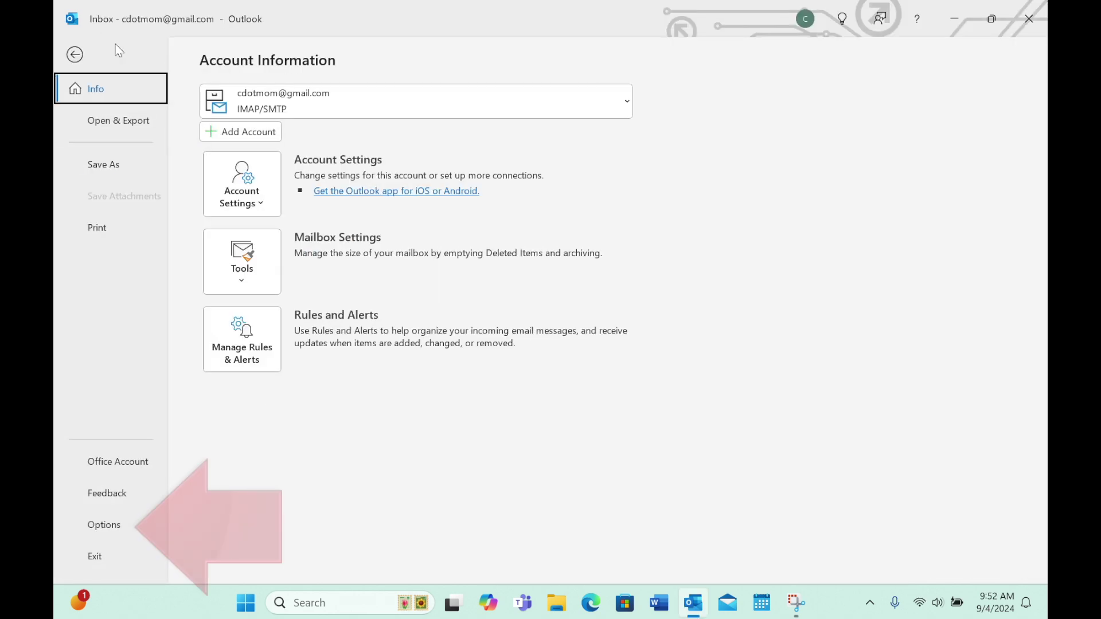
left_click(104, 528)
left_click(264, 193)
left_click(264, 87)
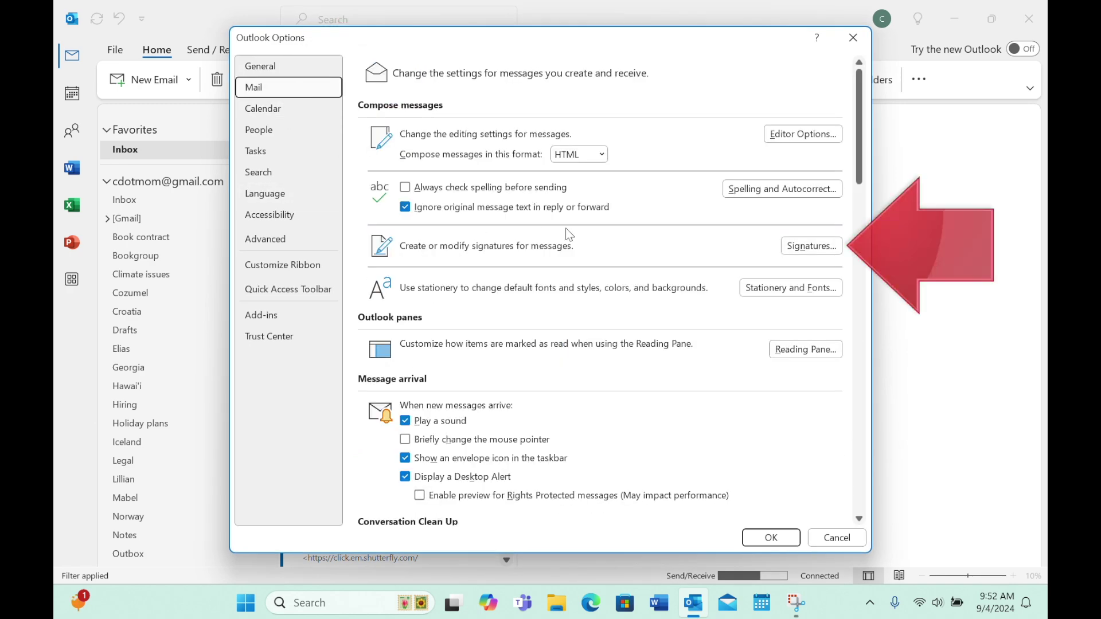
left_click(803, 243)
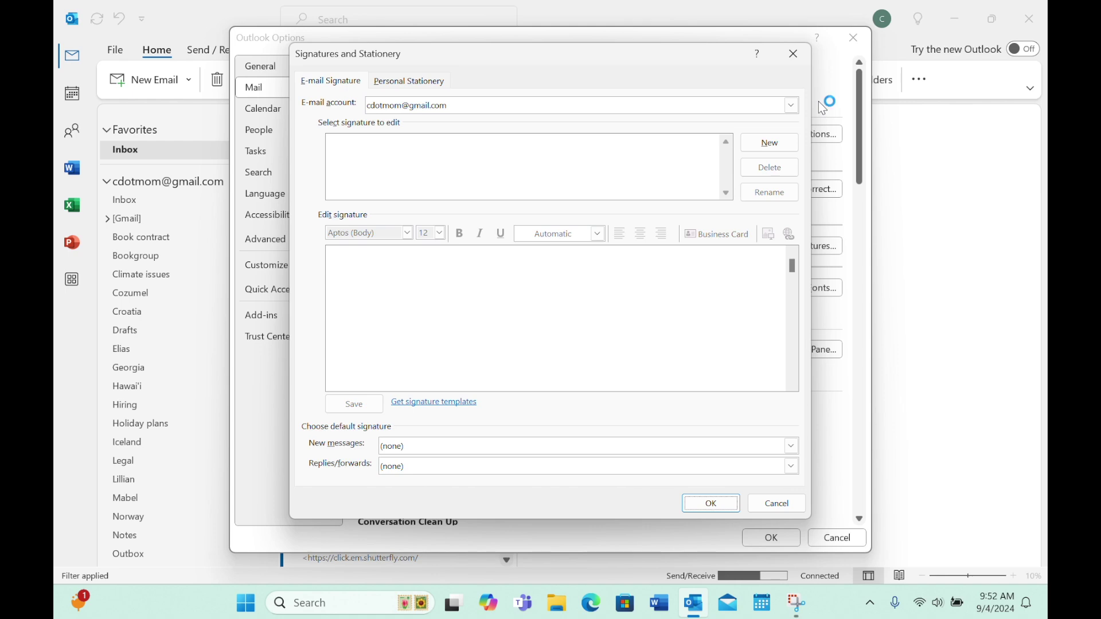
left_click(796, 54)
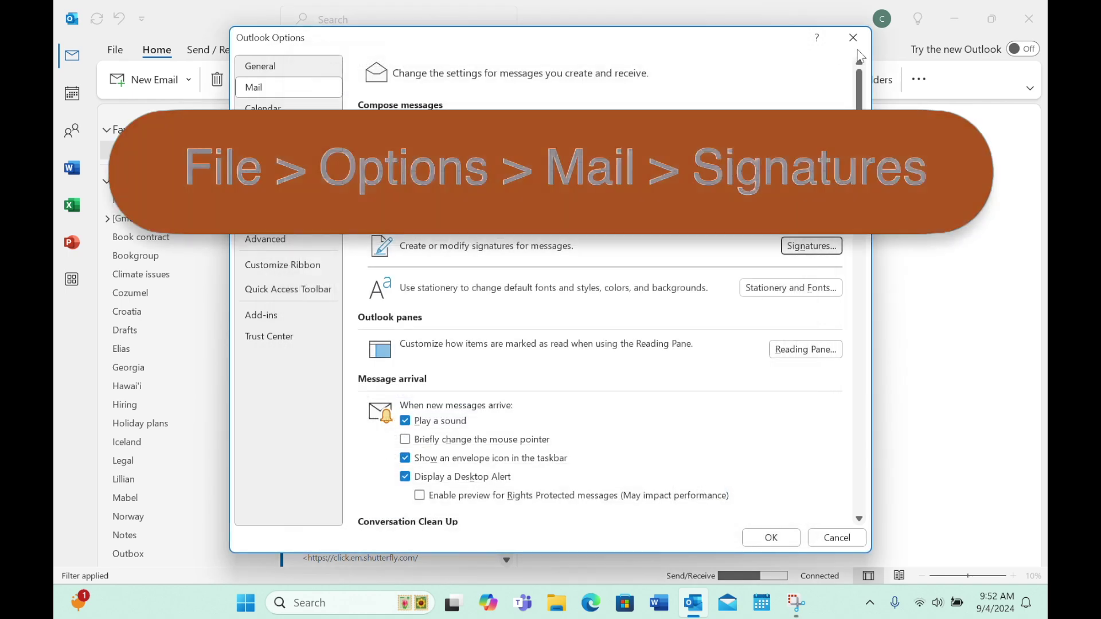
left_click(855, 39)
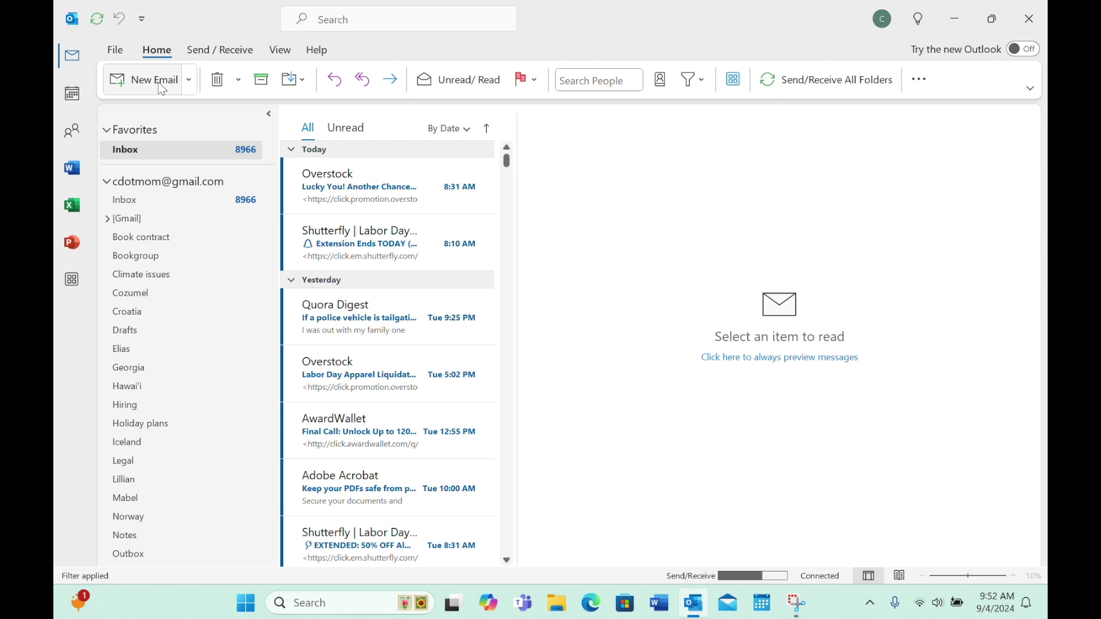
Step: From a new email, open the Signatures and Stationery dialog, still empty of signatures
left_click(162, 89)
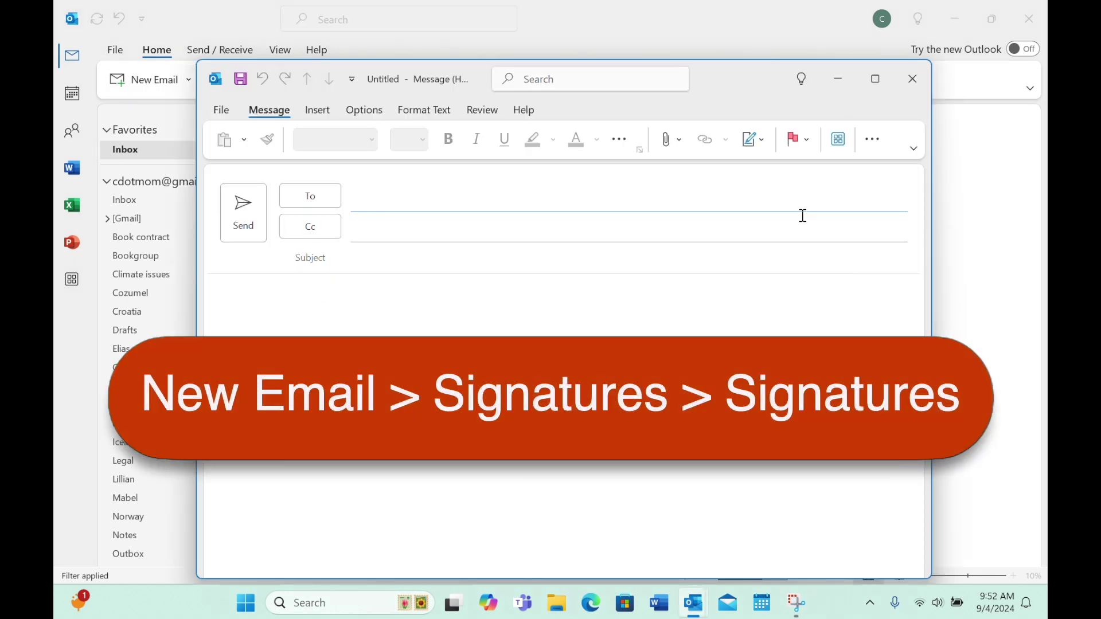
left_click(757, 147)
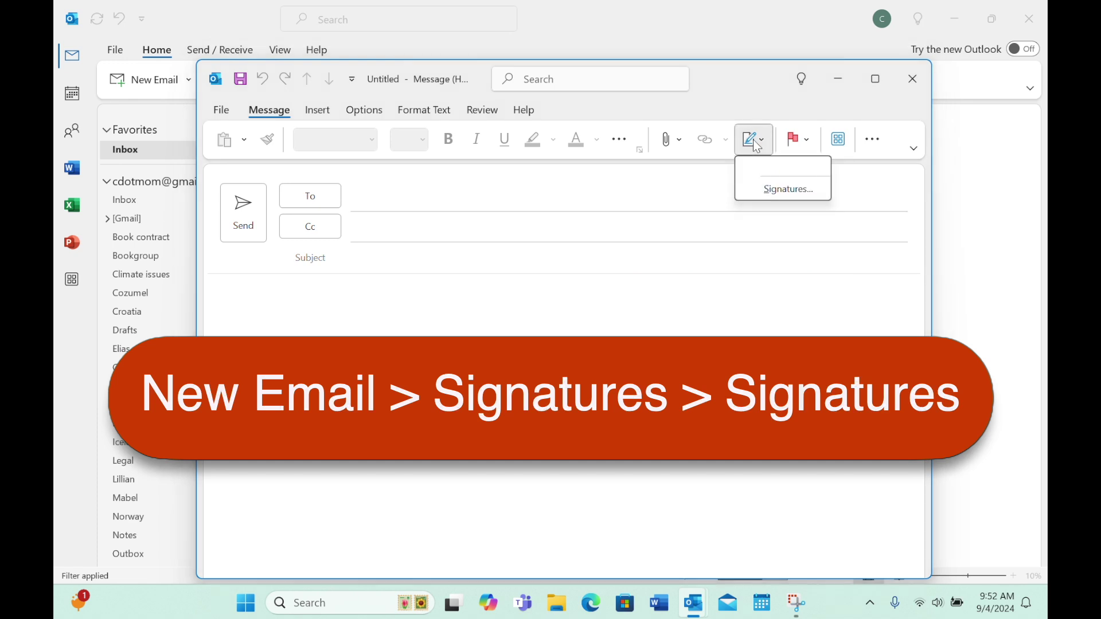
left_click(785, 184)
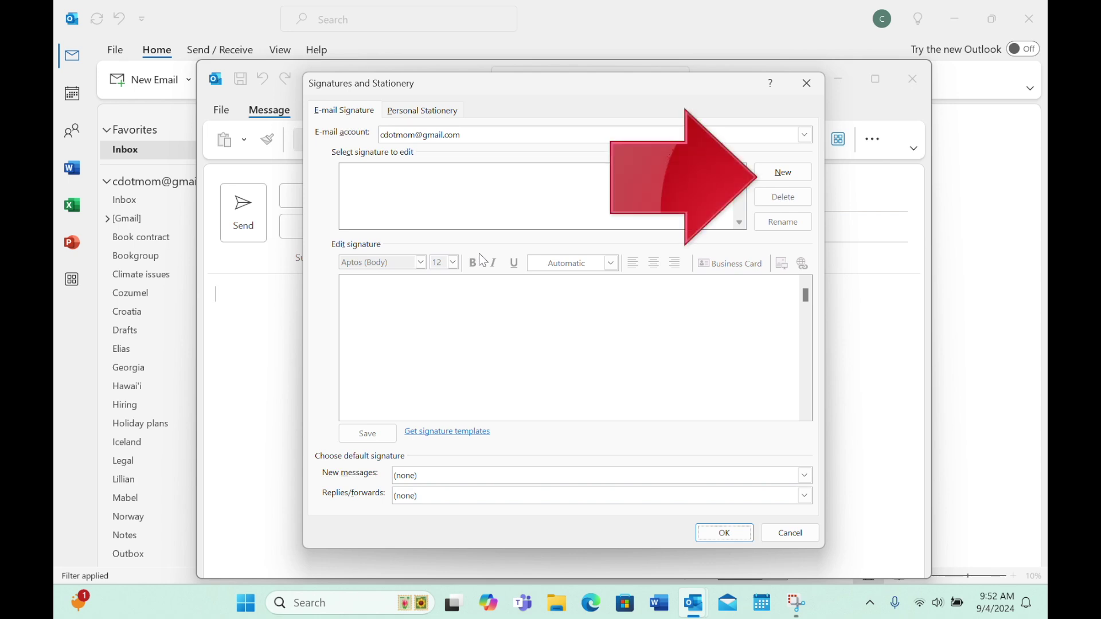
Step: Create a new signature named 'This is best'
left_click(780, 179)
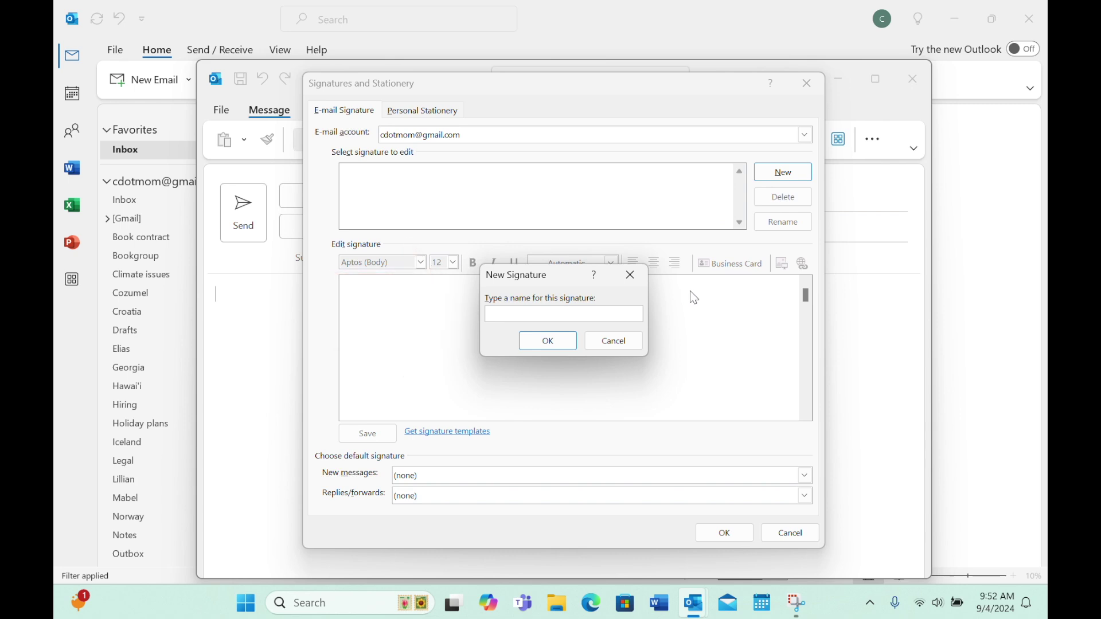
type("This is ")
type("best")
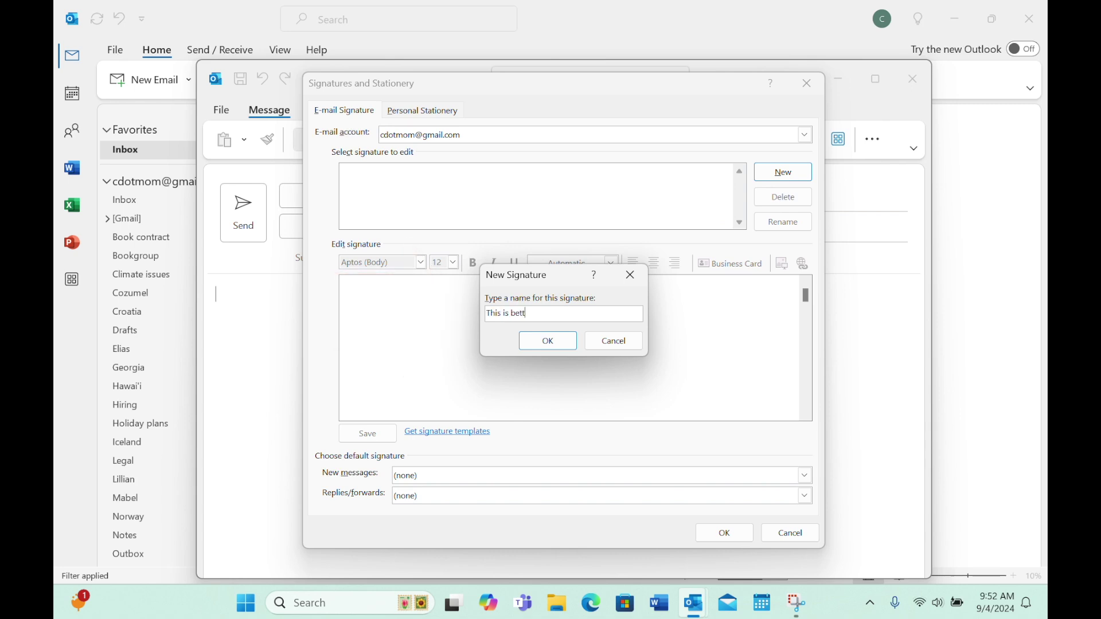